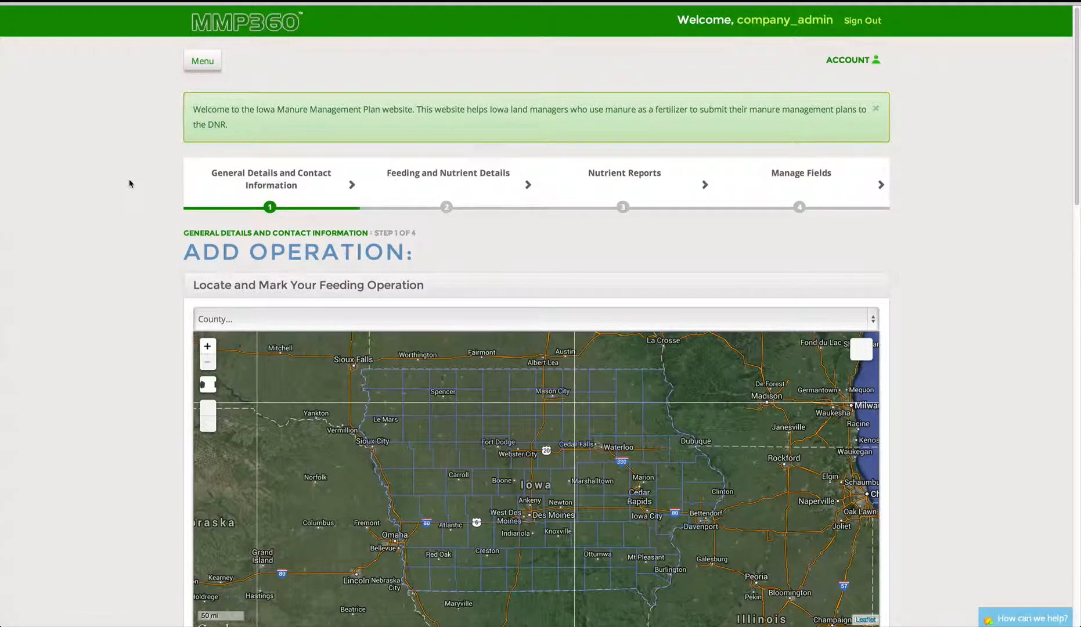
# - Scroll down until the full Iowa locating map and its Map Help button are visible
pyautogui.scroll(-2, 130, 184)
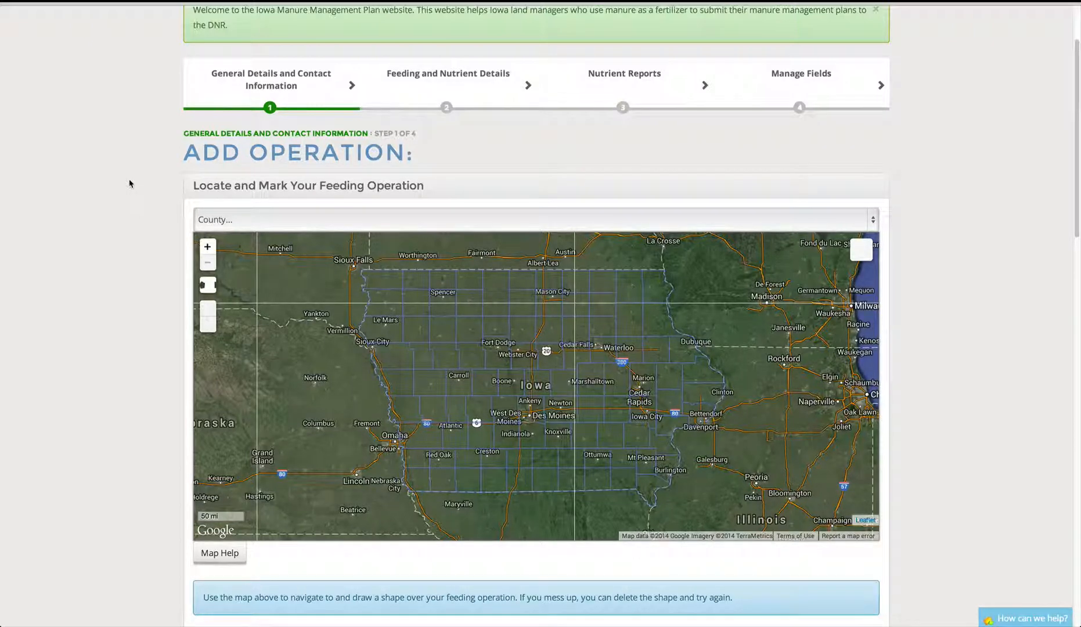
pyautogui.click(215, 221)
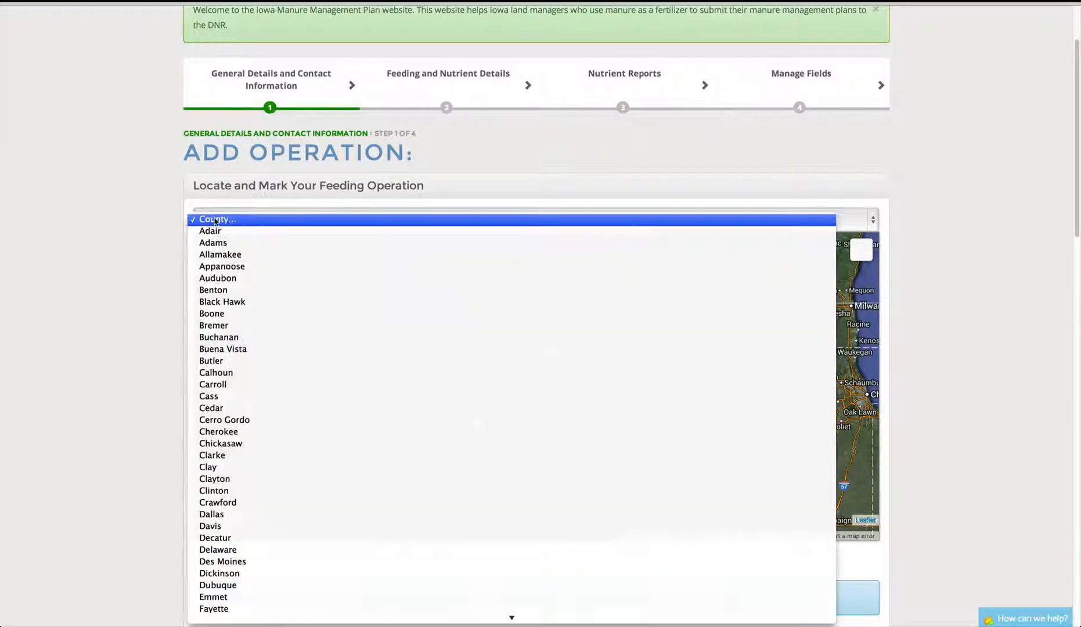
pyautogui.click(164, 253)
pyautogui.moveTo(866, 251)
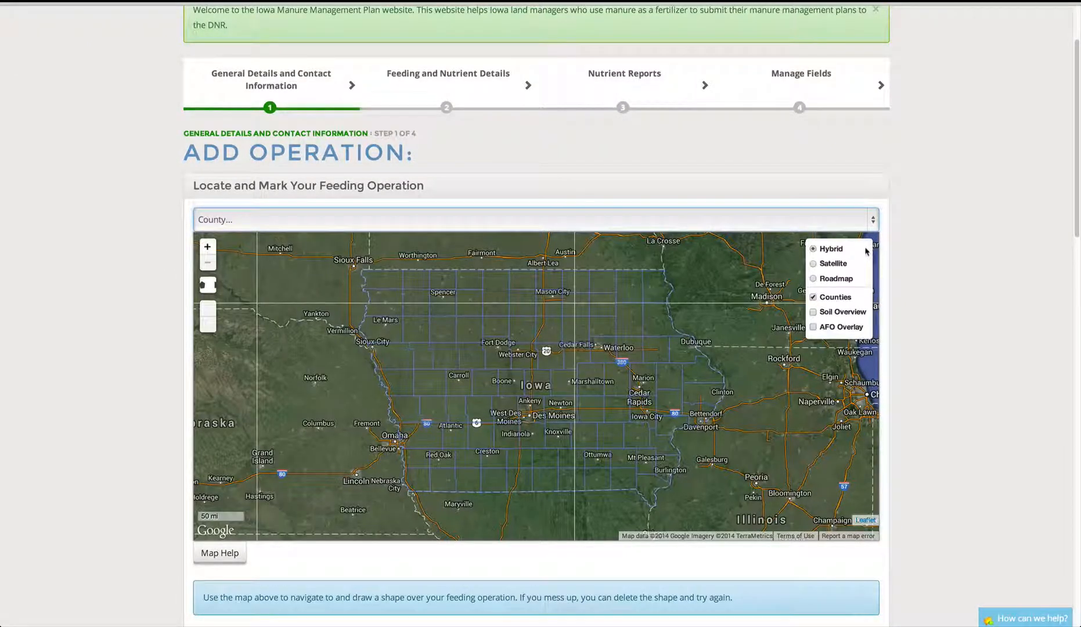
pyautogui.click(814, 327)
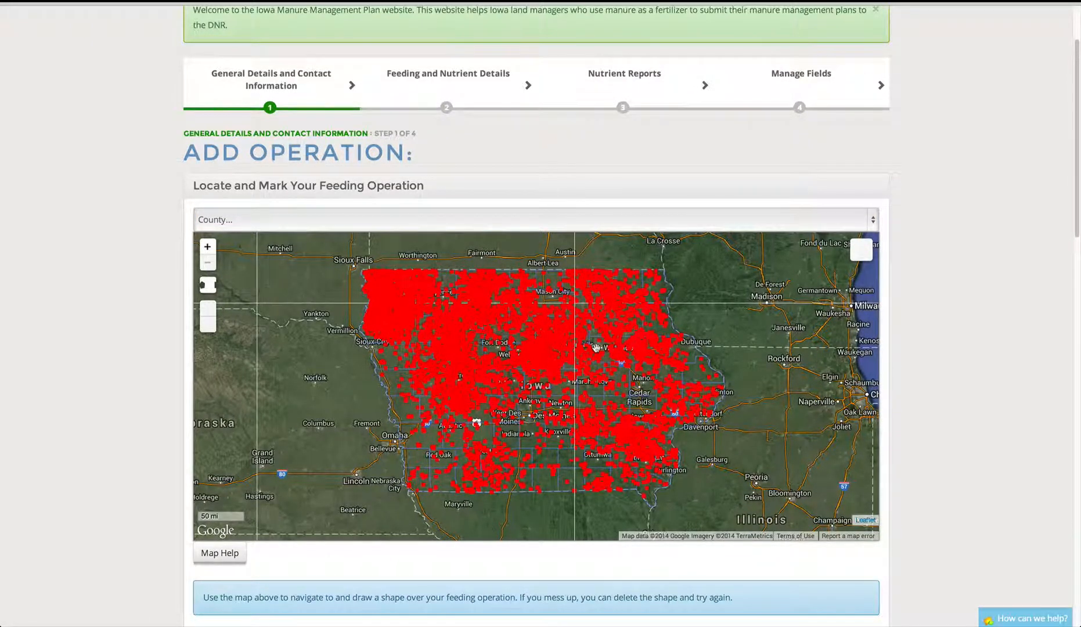
pyautogui.moveTo(860, 249)
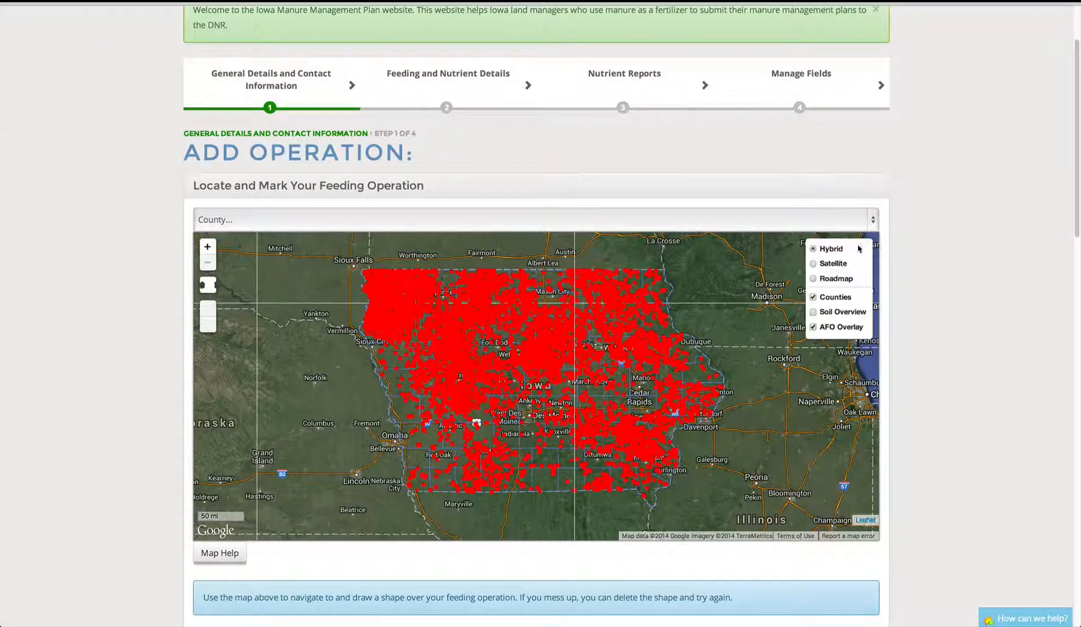
pyautogui.click(820, 328)
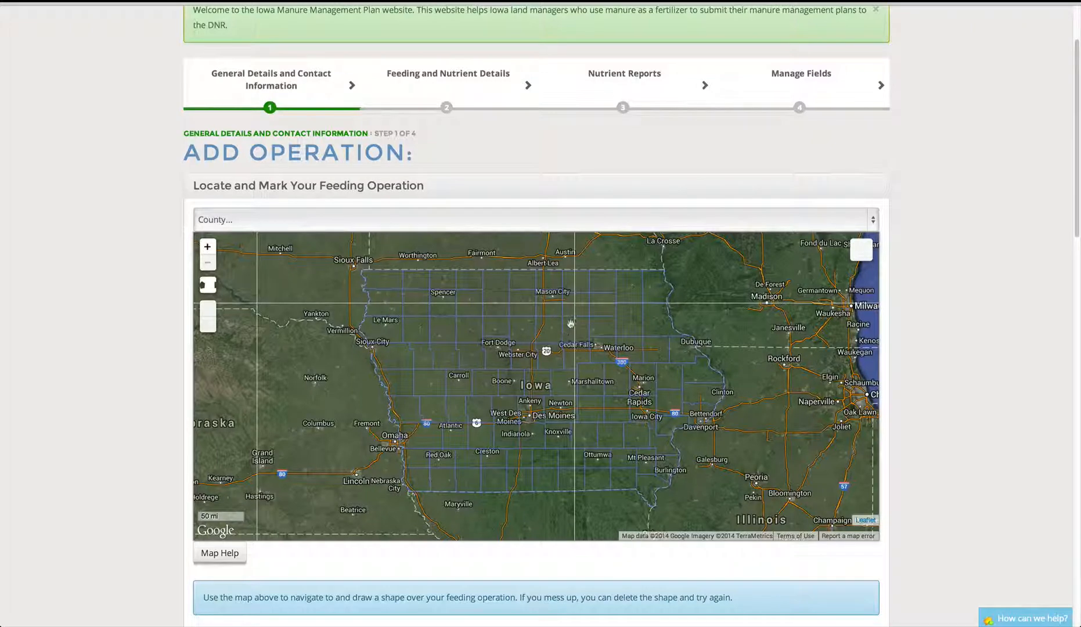
# - Zoom and pan the satellite map to the three long barns by Floyd Line St at 200 ft scale
pyautogui.scroll(1, 570, 323)
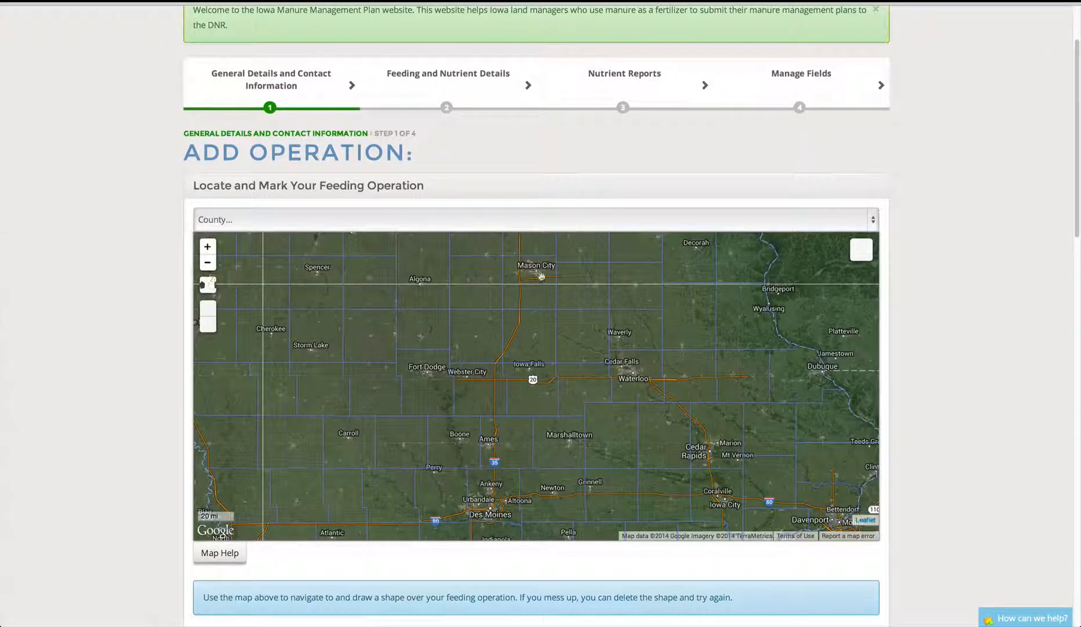
pyautogui.scroll(1, 565, 317)
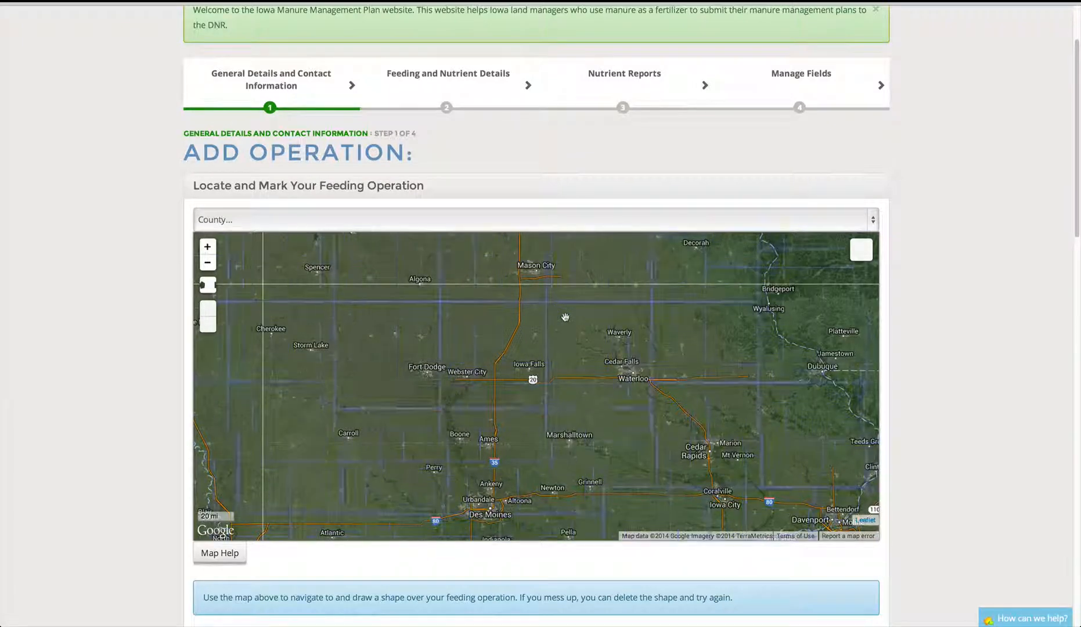
pyautogui.scroll(2, 565, 317)
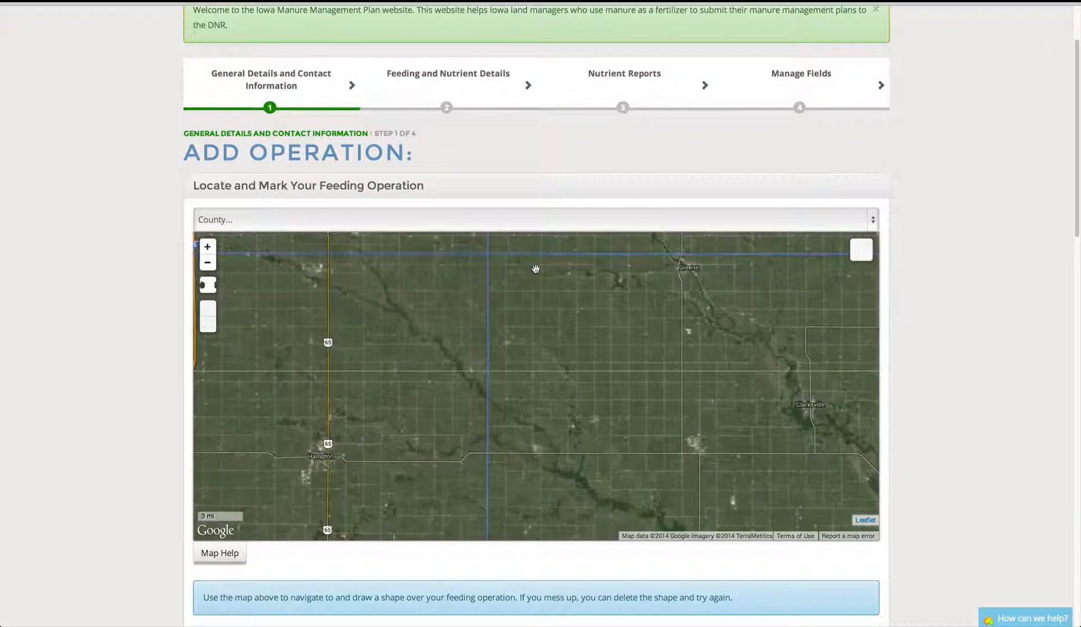
pyautogui.scroll(1, 535, 268)
pyautogui.moveTo(503, 253); pyautogui.dragTo(537, 309)
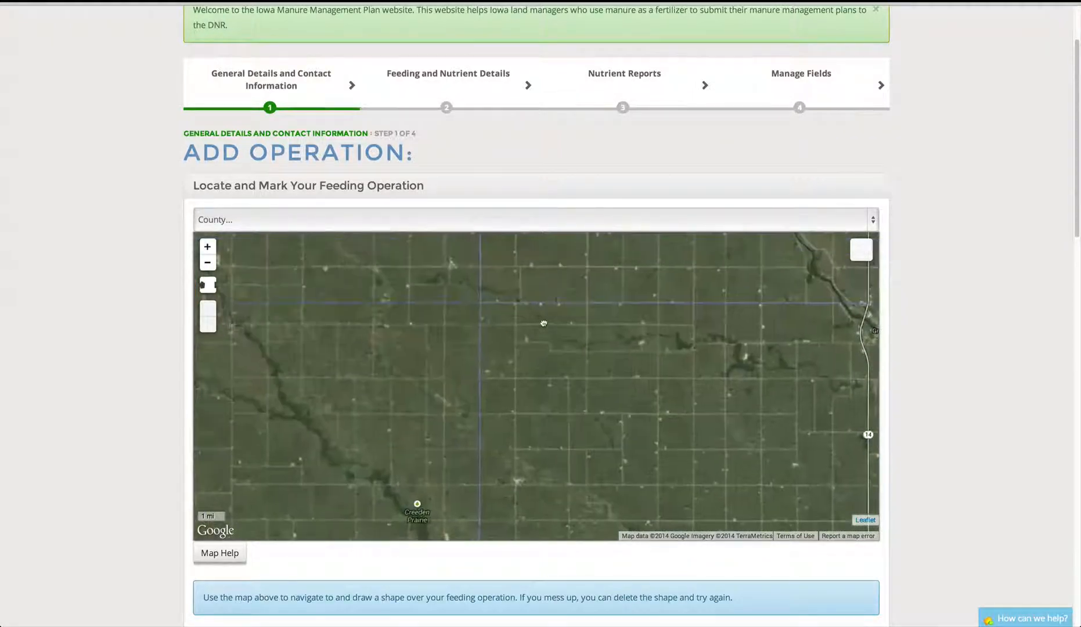
pyautogui.scroll(1, 539, 312)
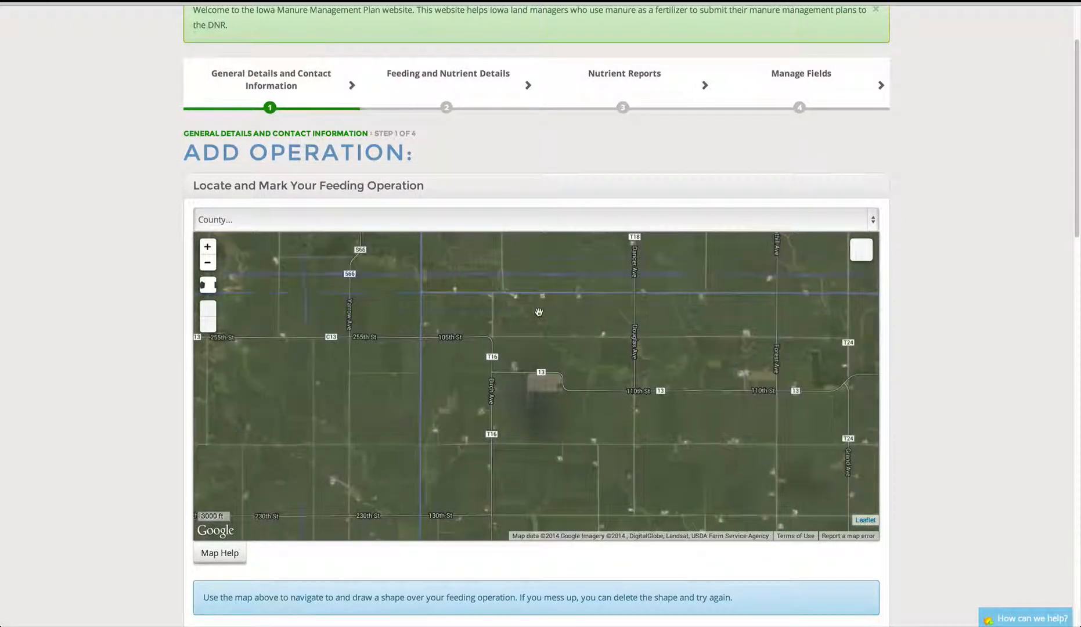
pyautogui.scroll(1, 539, 312)
pyautogui.scroll(1, 539, 312)
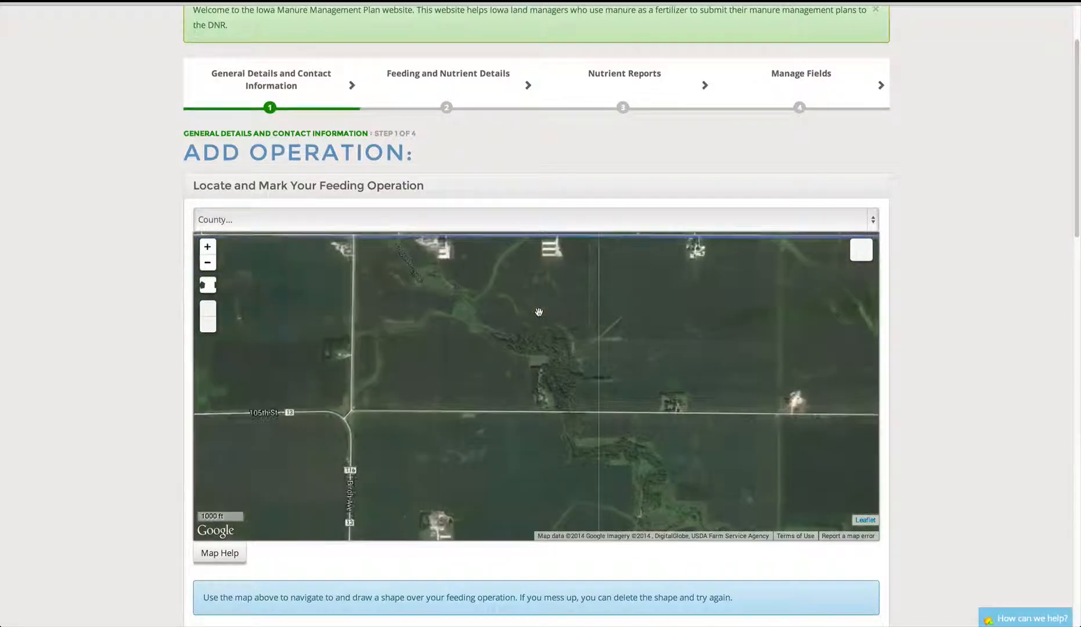
pyautogui.scroll(1, 539, 313)
pyautogui.moveTo(548, 294); pyautogui.dragTo(531, 462)
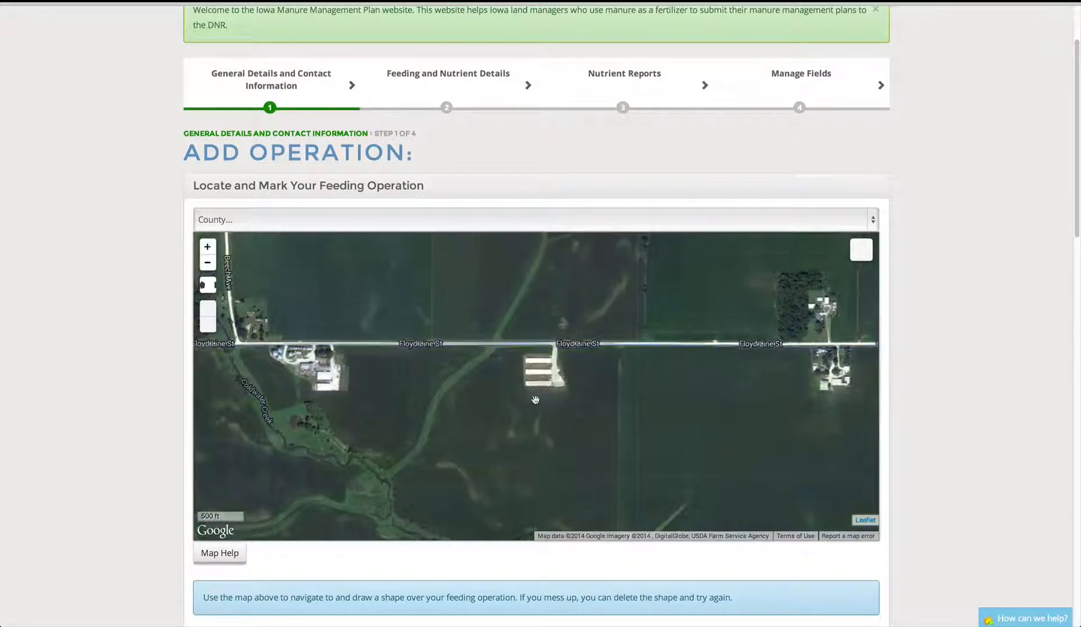
pyautogui.scroll(1, 535, 400)
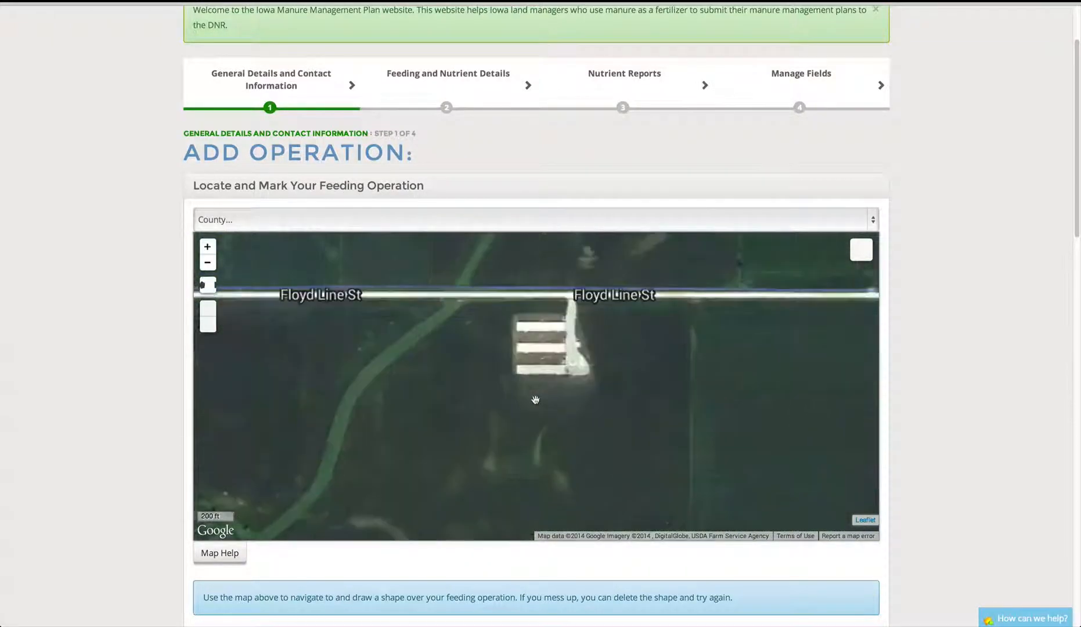
# - Start a polygon and trace corners from the road down the barns' left side
pyautogui.click(208, 286)
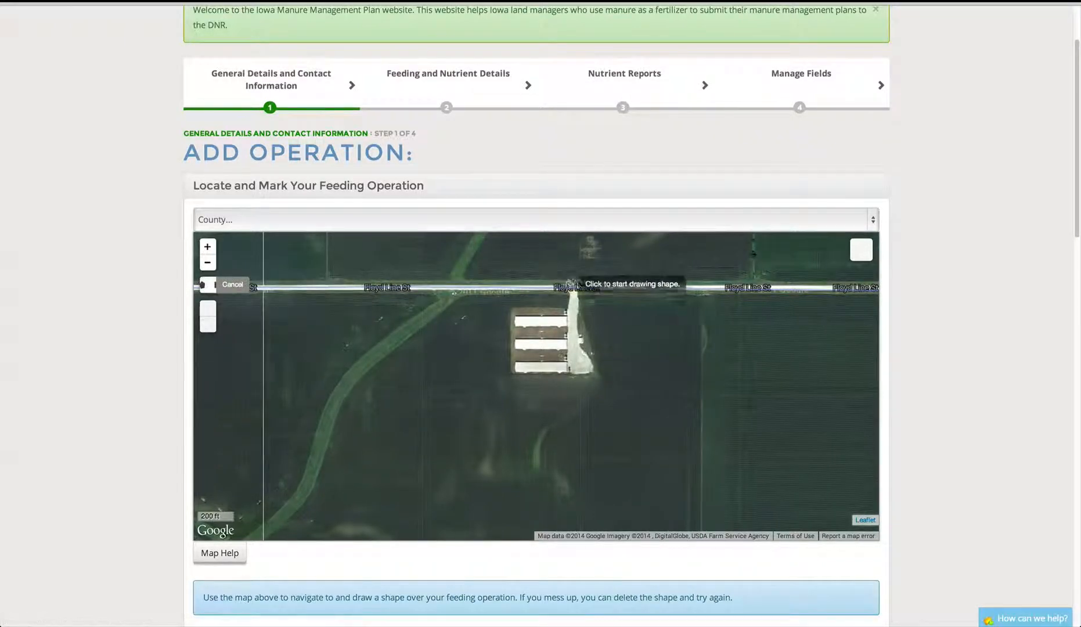
pyautogui.click(568, 294)
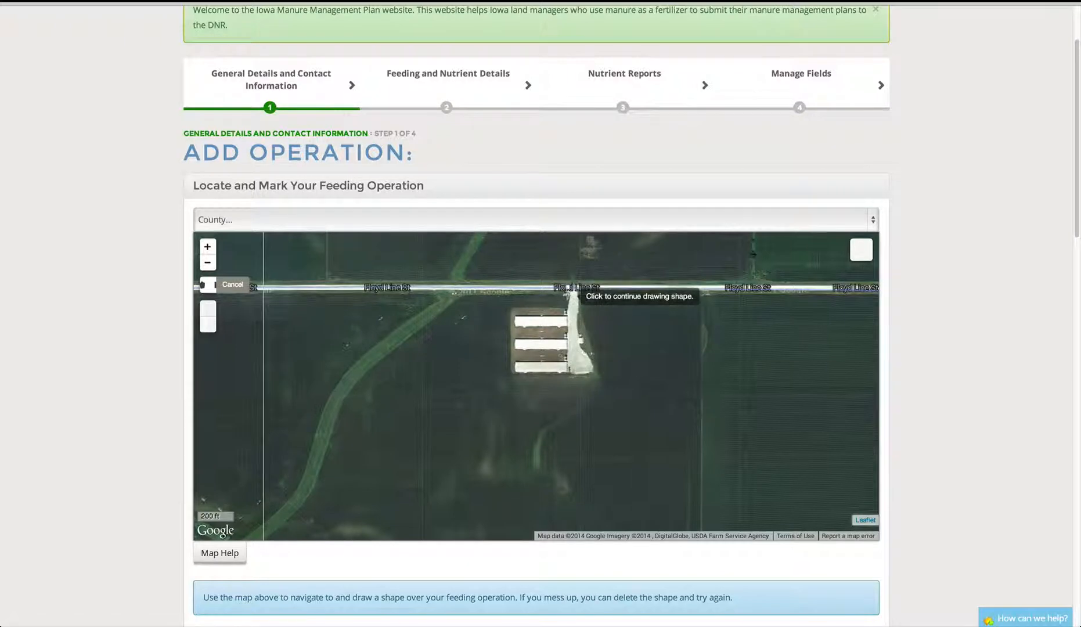
pyautogui.click(566, 308)
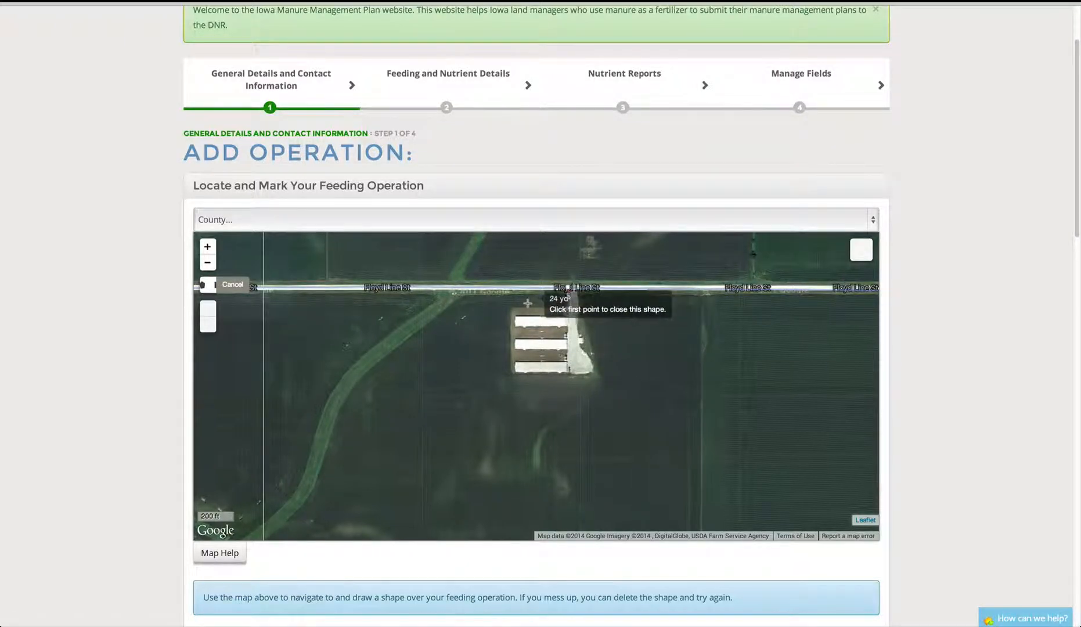
pyautogui.click(514, 307)
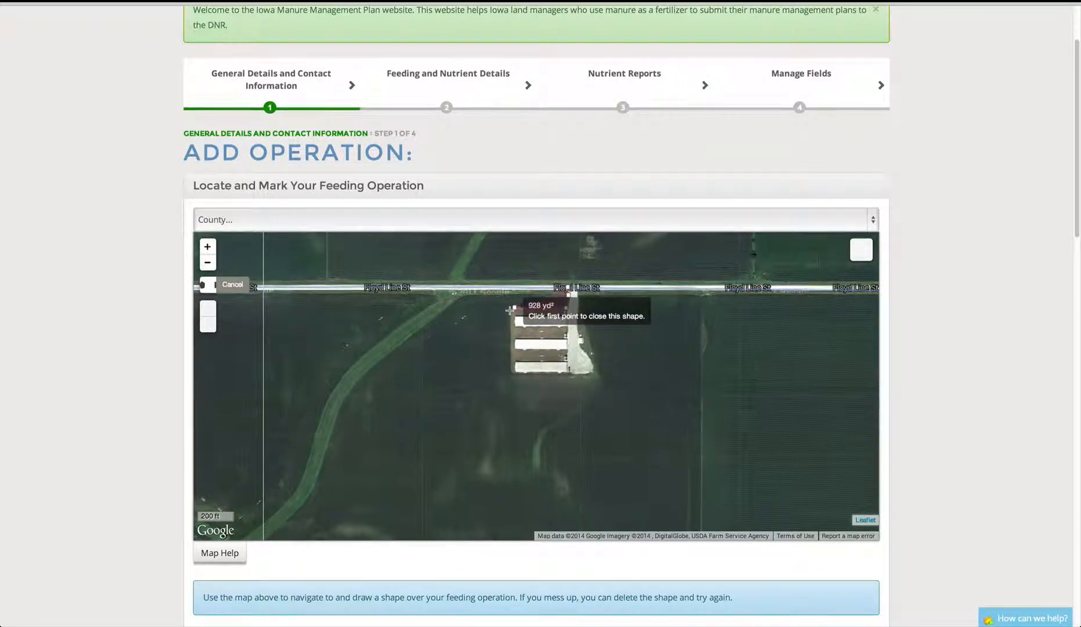
pyautogui.click(511, 325)
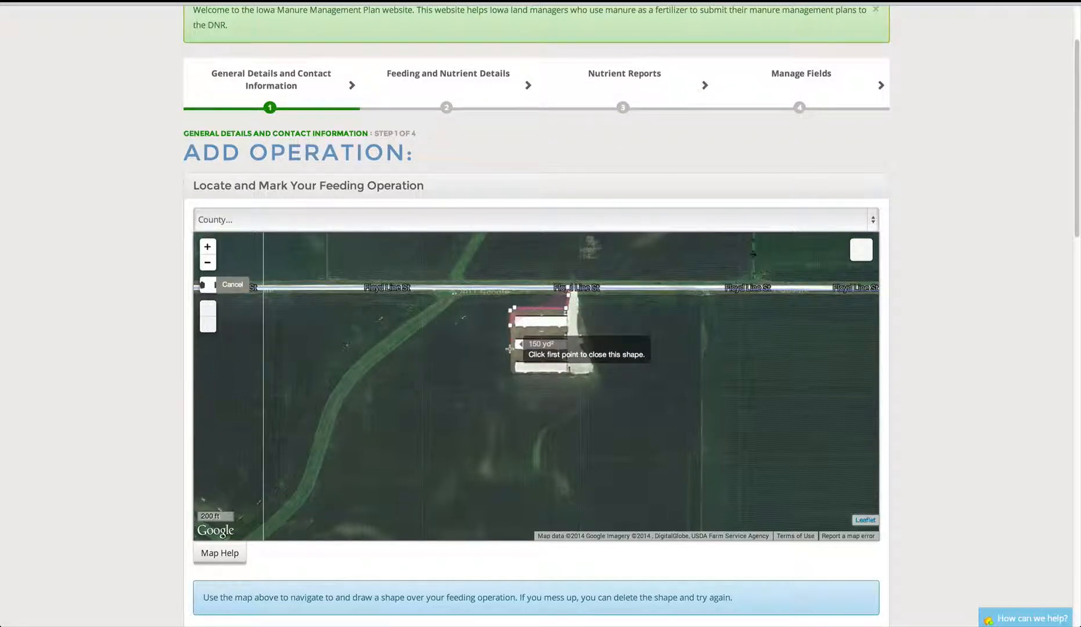
pyautogui.click(511, 348)
pyautogui.click(511, 371)
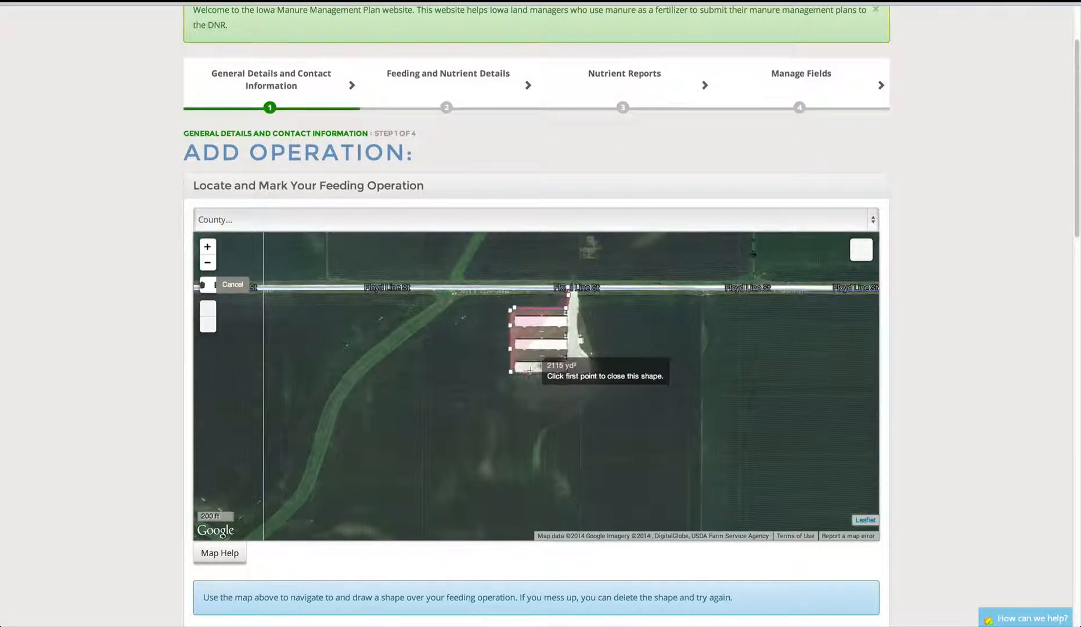
# - Trace the bottom and right side of the lot and close the polygon at about 1.77 acres
pyautogui.click(532, 372)
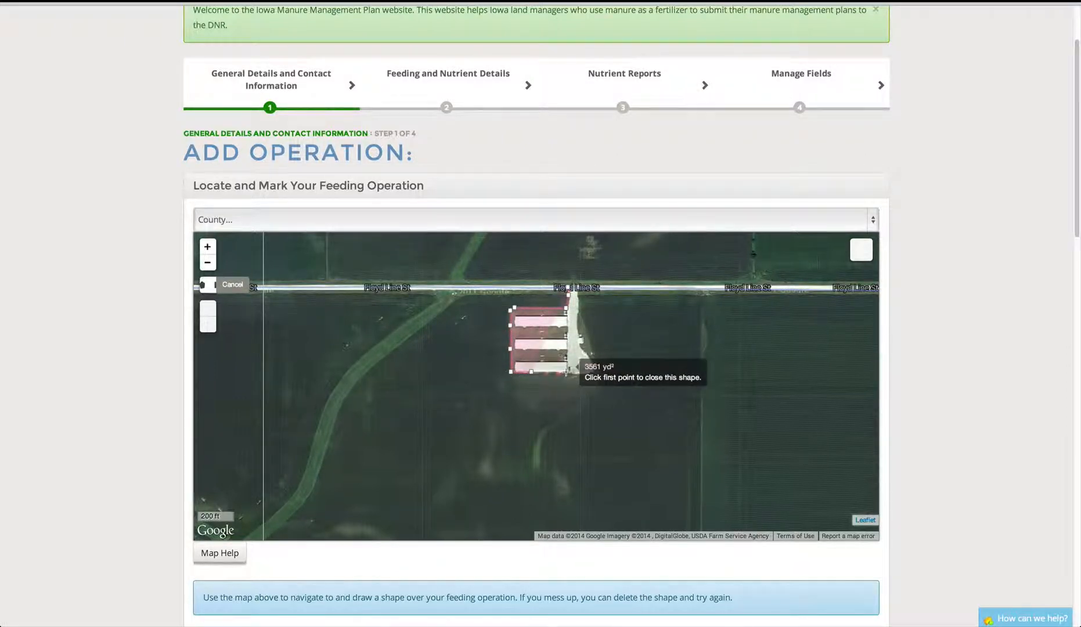
pyautogui.click(567, 372)
pyautogui.click(584, 372)
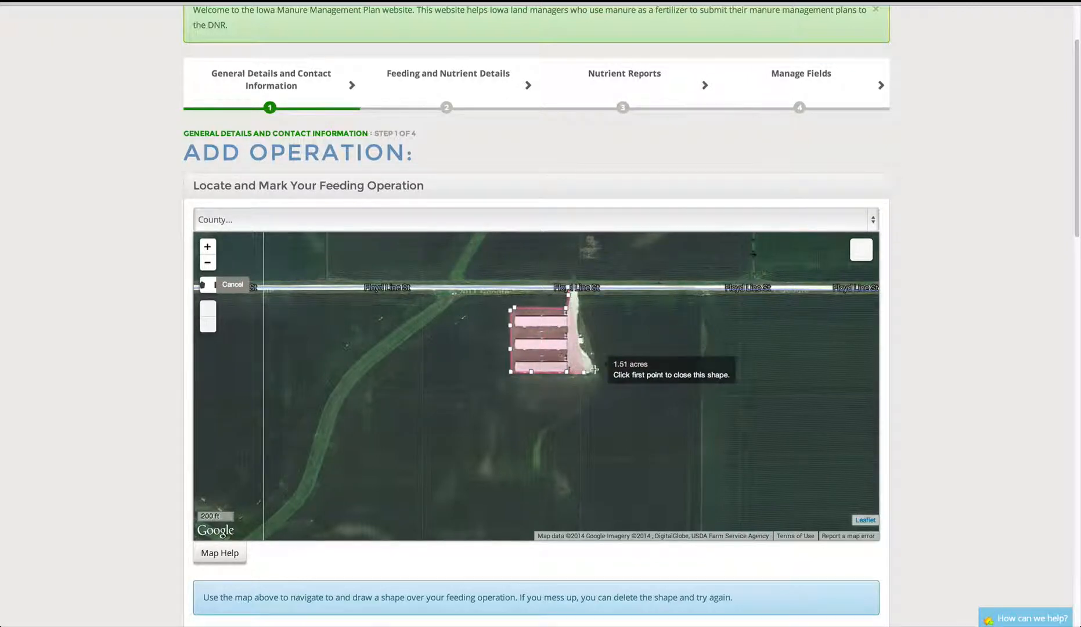
pyautogui.click(595, 370)
pyautogui.click(592, 350)
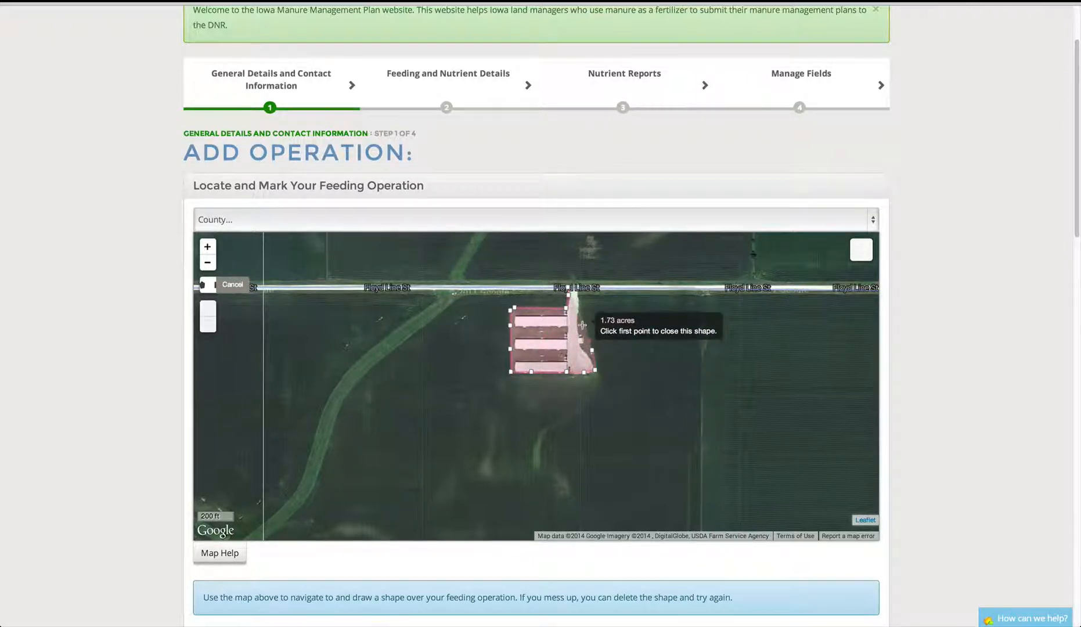
pyautogui.click(584, 324)
pyautogui.click(577, 307)
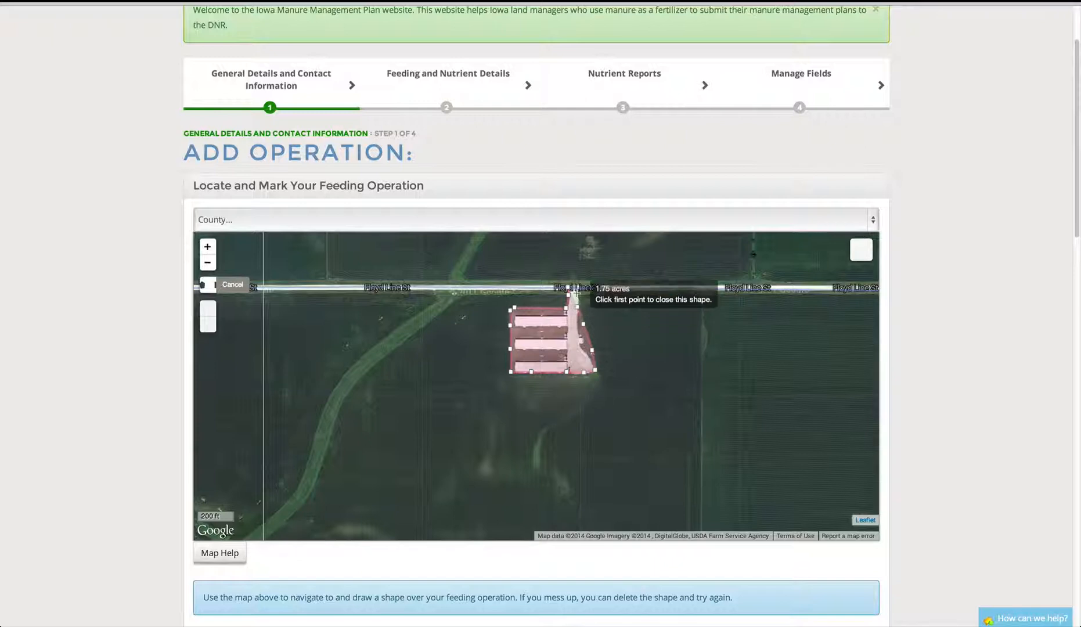
pyautogui.click(577, 288)
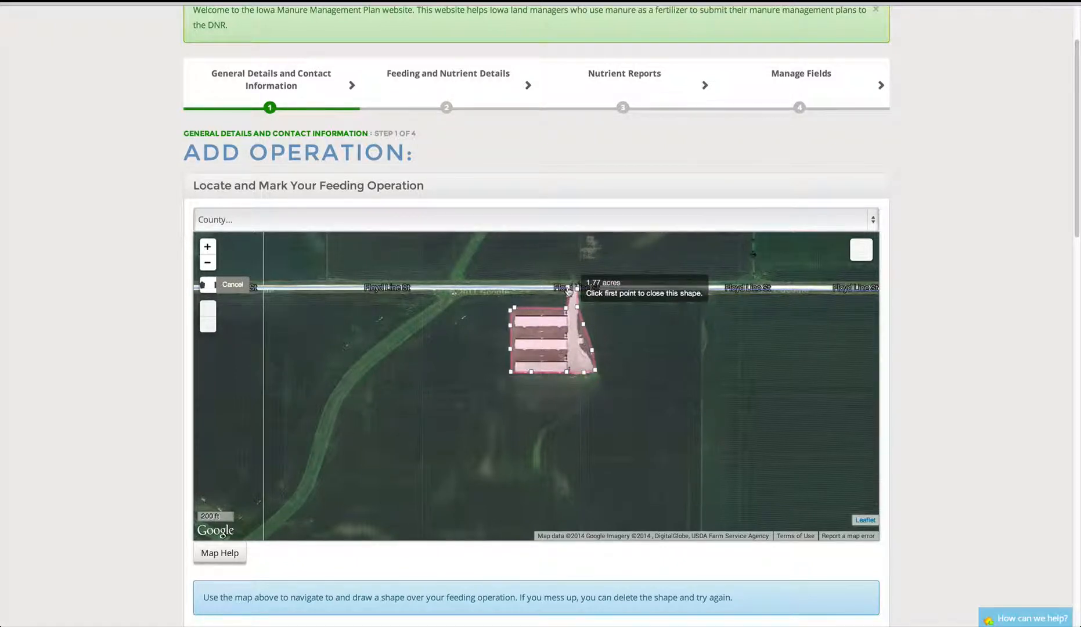
pyautogui.click(568, 291)
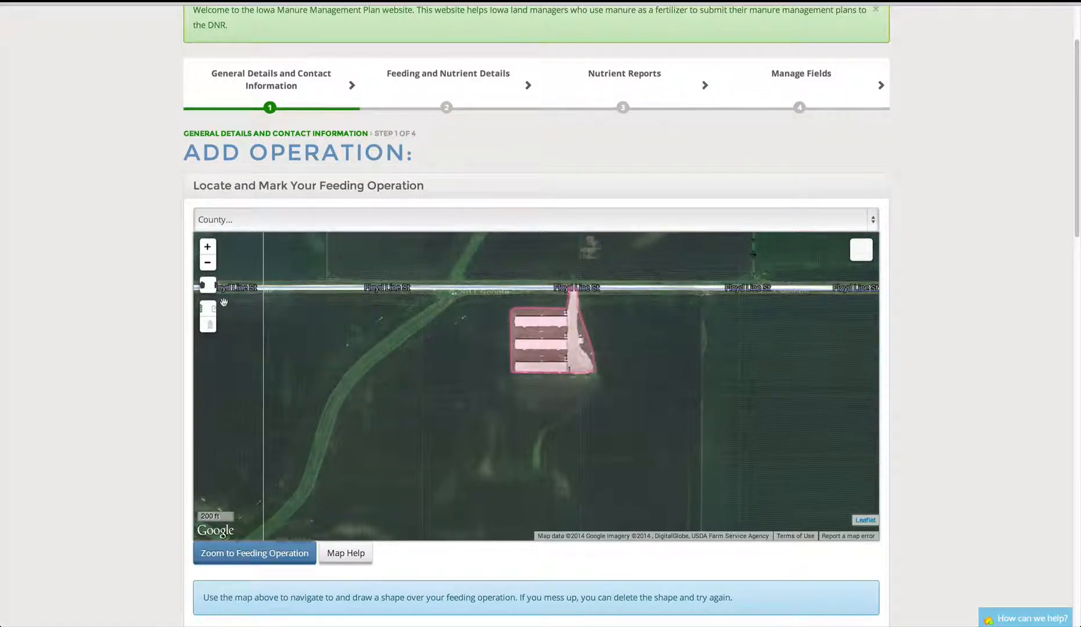
# - Pull the outline's bottom edge down slightly and save the layer edit
pyautogui.click(209, 309)
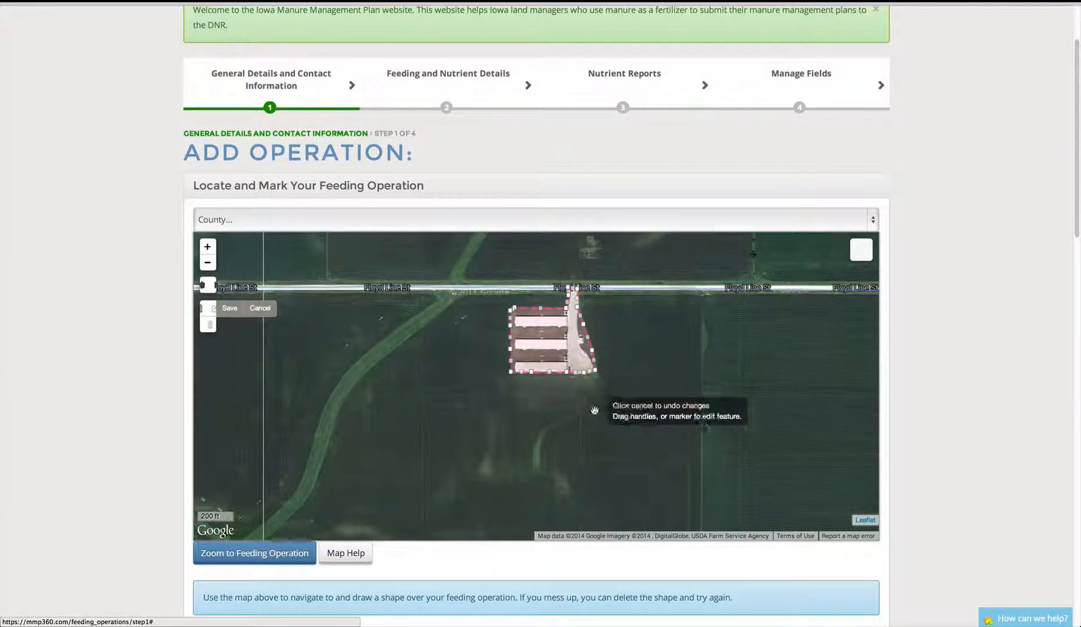
pyautogui.moveTo(529, 369)
pyautogui.mouseDown()
pyautogui.moveTo(534, 401)
pyautogui.moveTo(515, 396)
pyautogui.moveTo(504, 410)
pyautogui.moveTo(533, 376)
pyautogui.mouseUp()
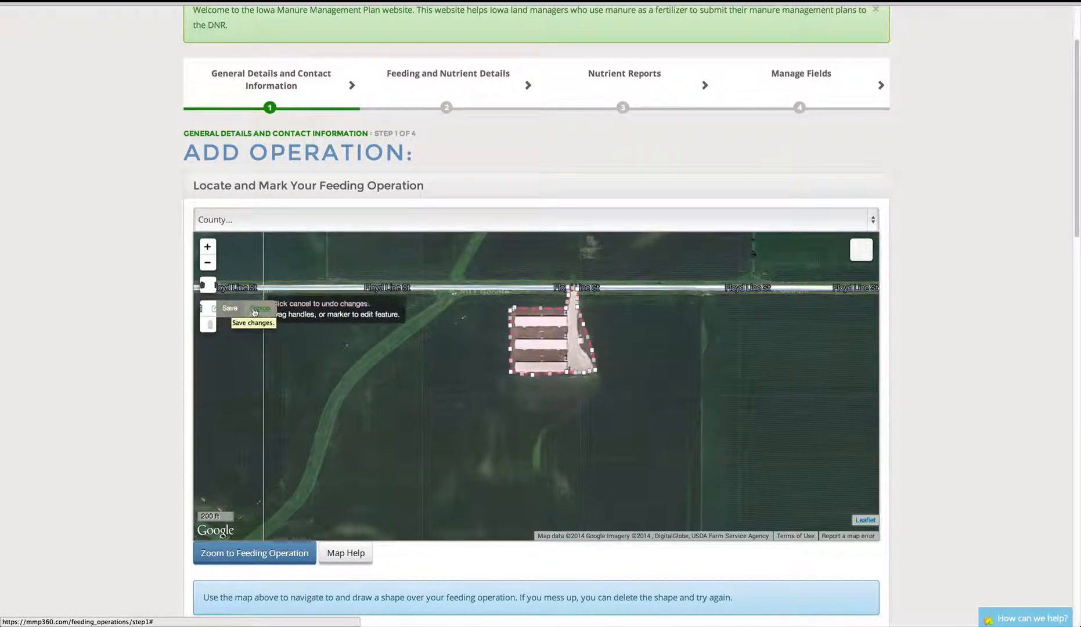
pyautogui.click(230, 309)
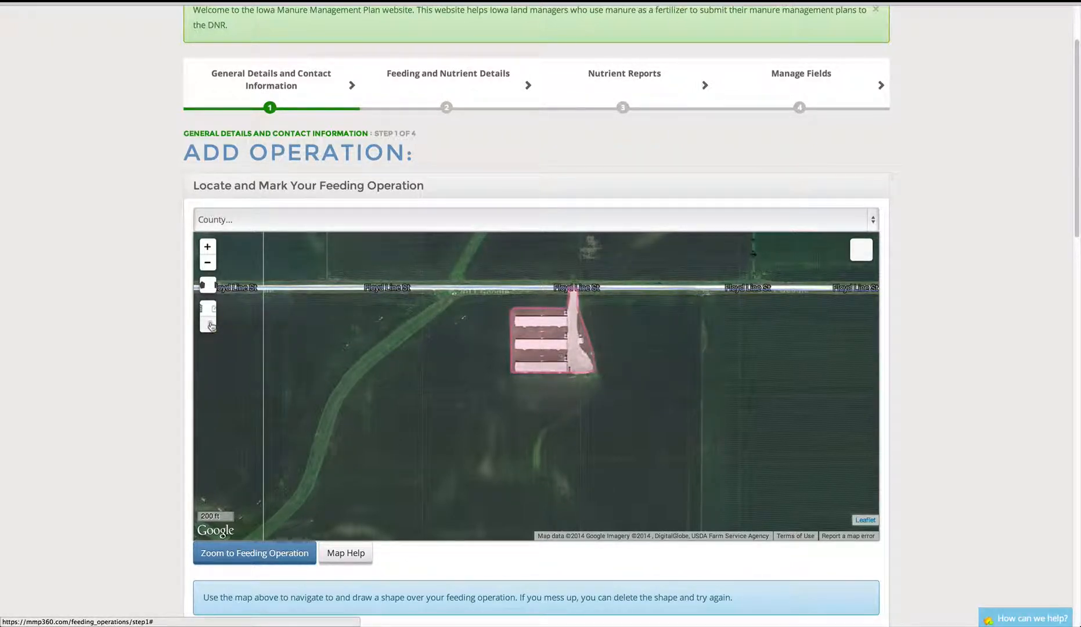
# - Select the outline for deletion, then cancel so it stays on the map
pyautogui.click(210, 325)
pyautogui.click(581, 345)
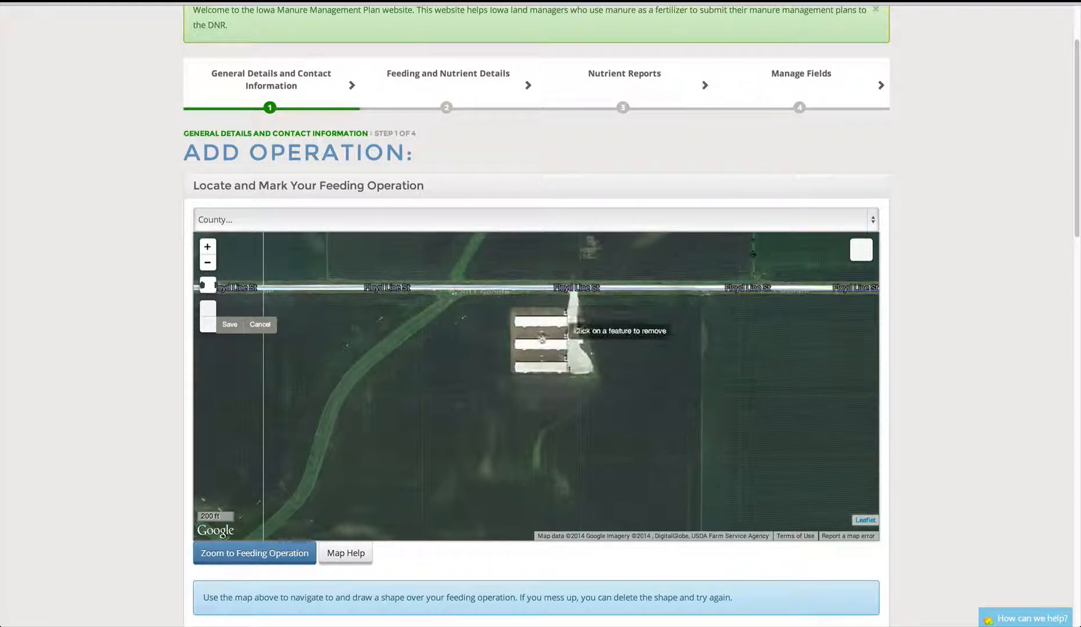
pyautogui.click(254, 323)
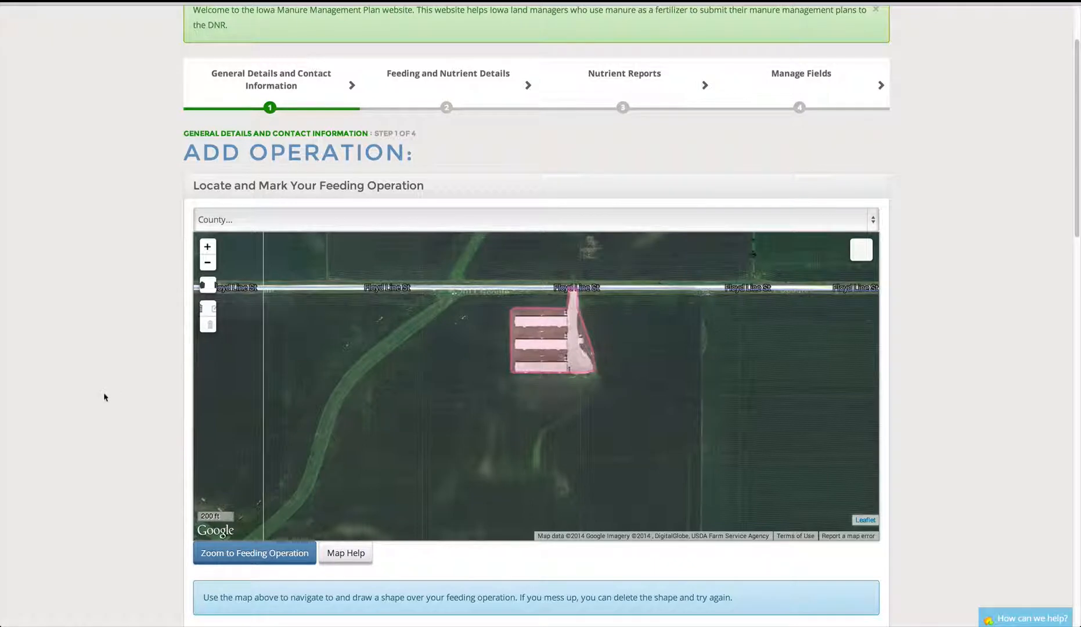
pyautogui.scroll(-1, 105, 397)
pyautogui.scroll(-1, 105, 397)
pyautogui.scroll(-5, 105, 397)
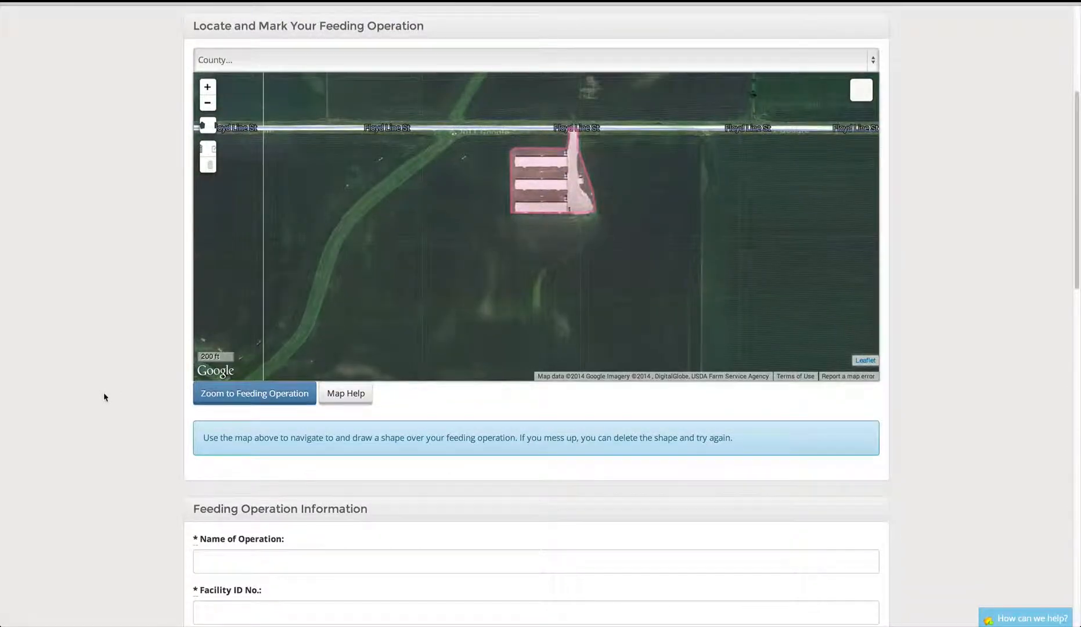
pyautogui.scroll(-3, 104, 397)
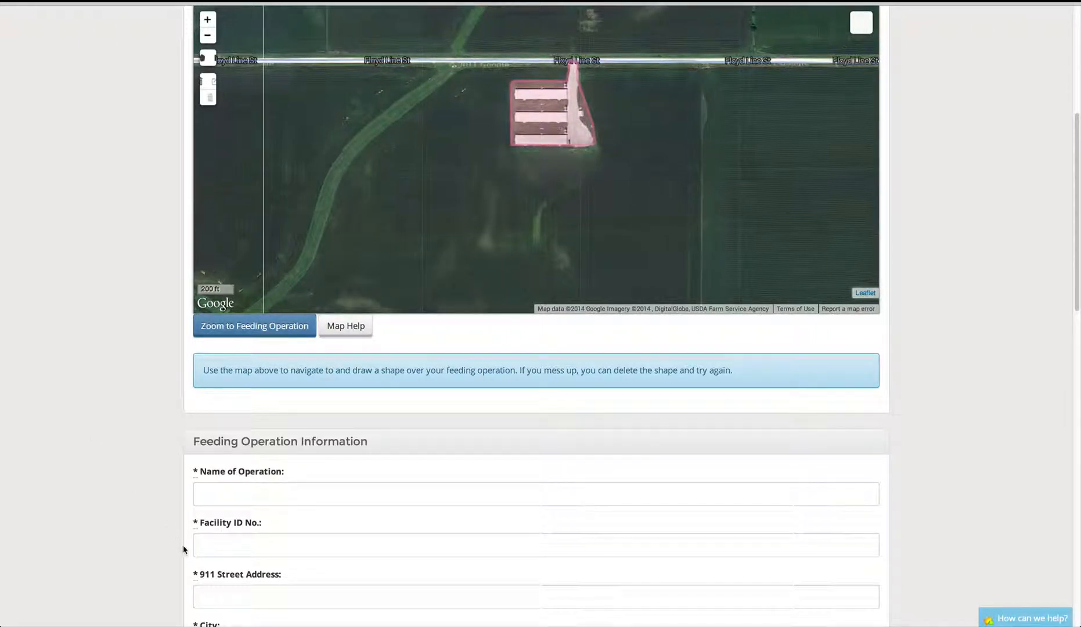
pyautogui.click(214, 545)
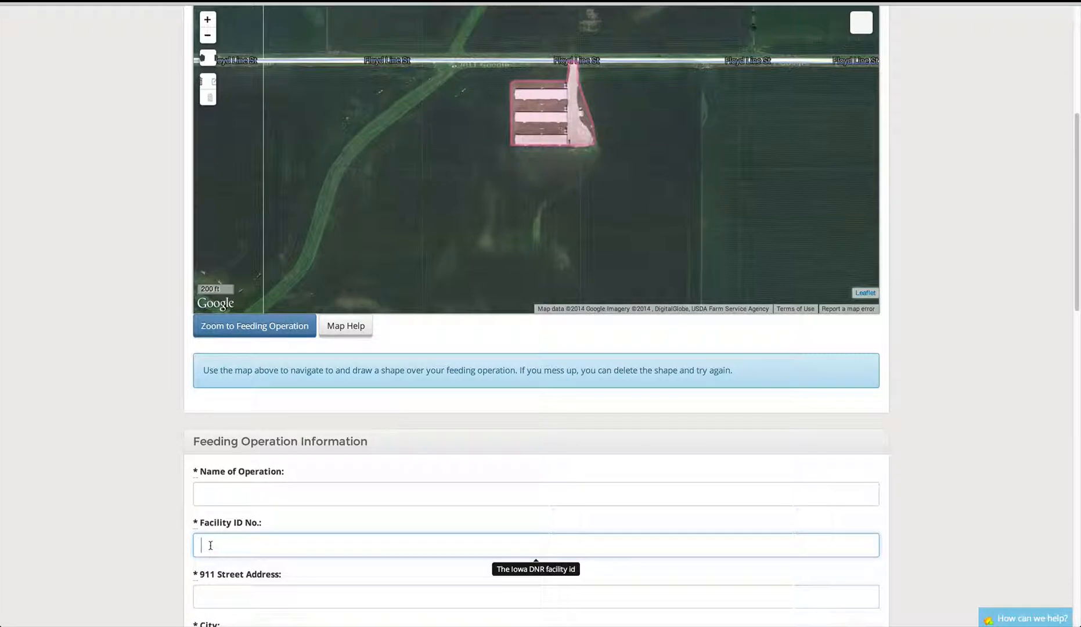
pyautogui.scroll(-3, 116, 466)
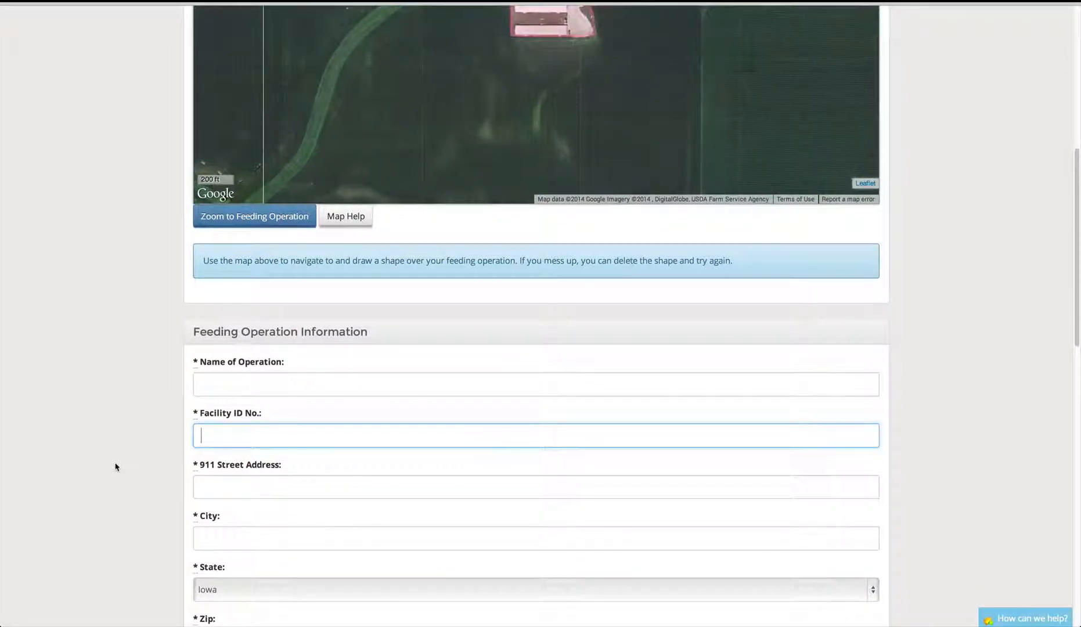
pyautogui.scroll(-2, 144, 339)
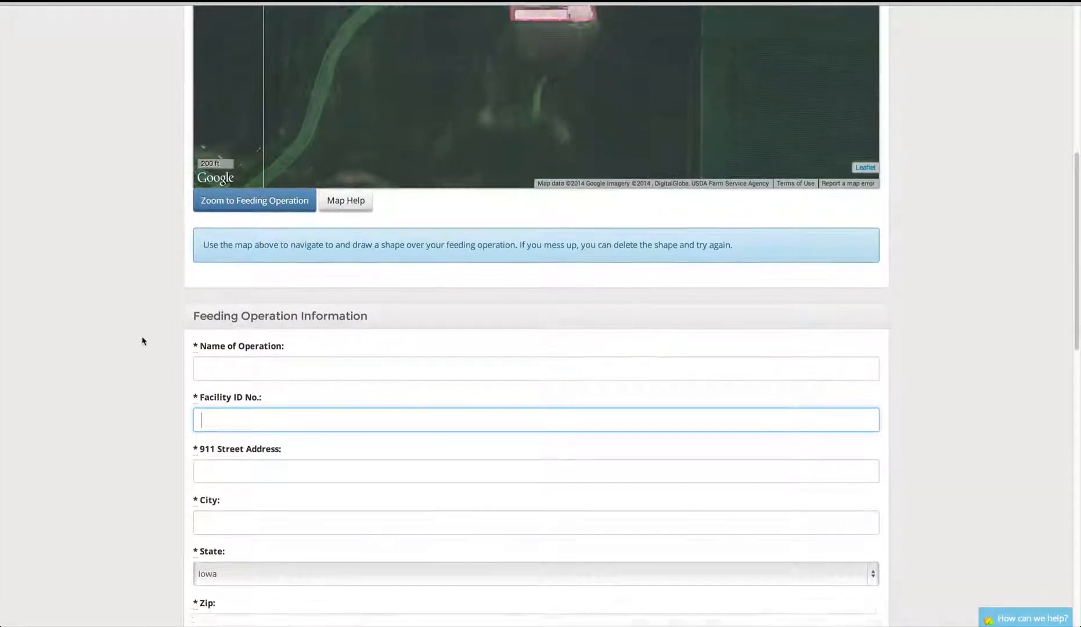
pyautogui.scroll(-5, 143, 340)
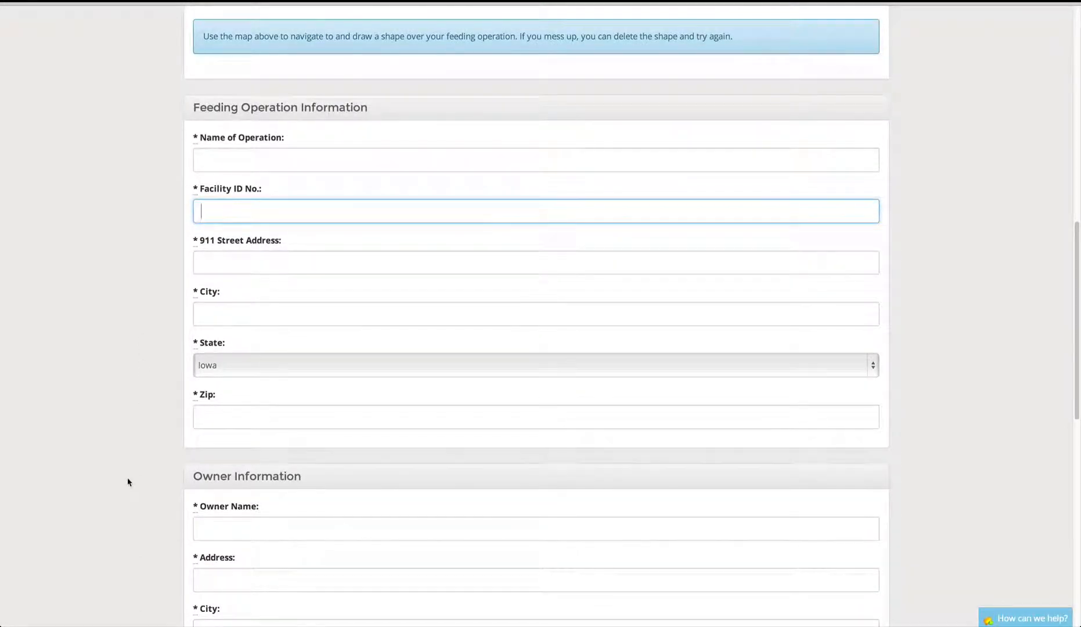
pyautogui.scroll(4, 129, 482)
pyautogui.click(210, 290)
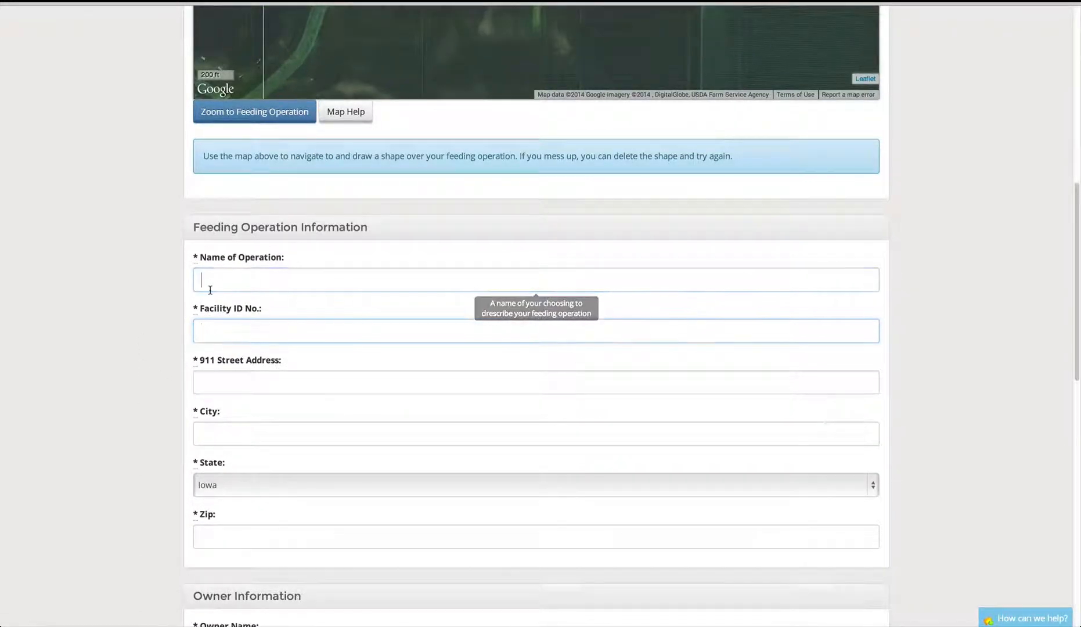
# - Enter the operation name 'Test Operation' and its facility ID number
pyautogui.scroll(1, 211, 292)
pyautogui.write('Test Operation')
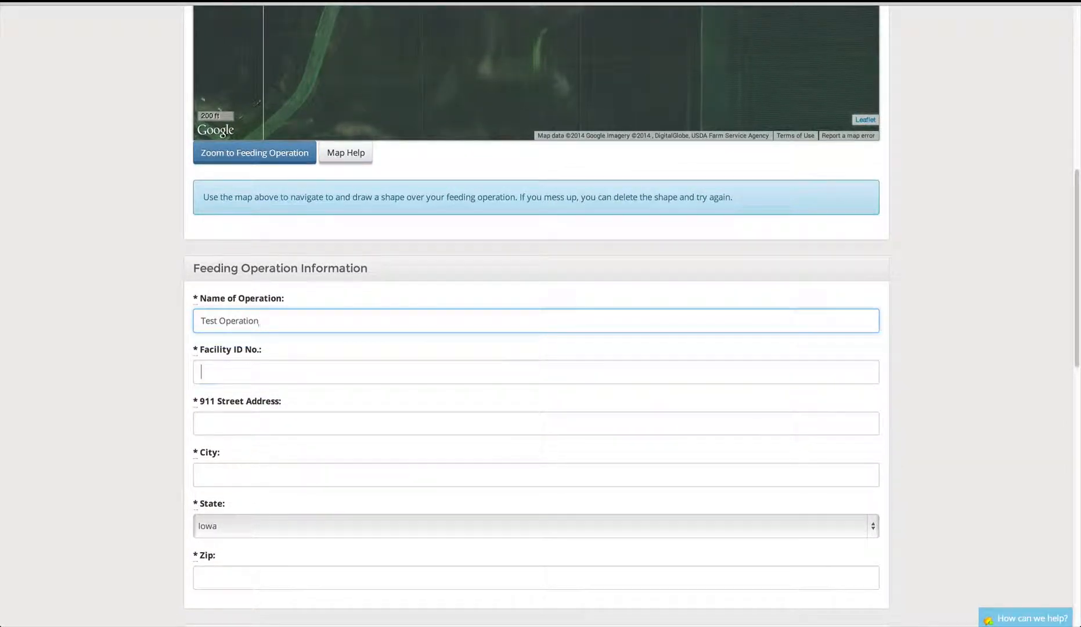
pyautogui.click(201, 372)
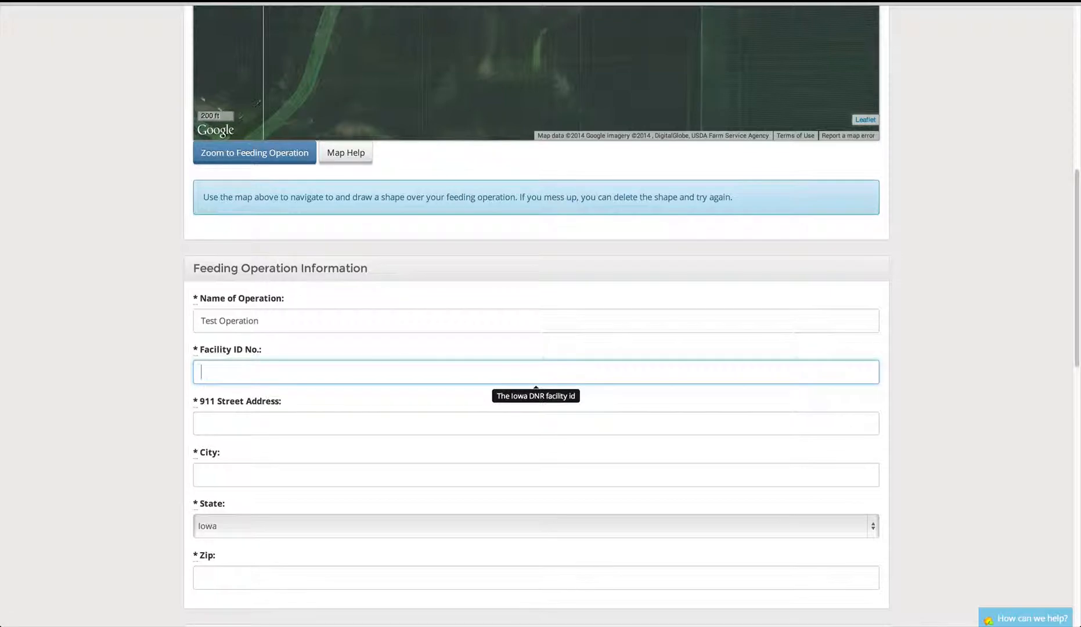
pyautogui.write('555555')
# - Enter the operation's 911 street address, city and zip code
pyautogui.click(224, 419)
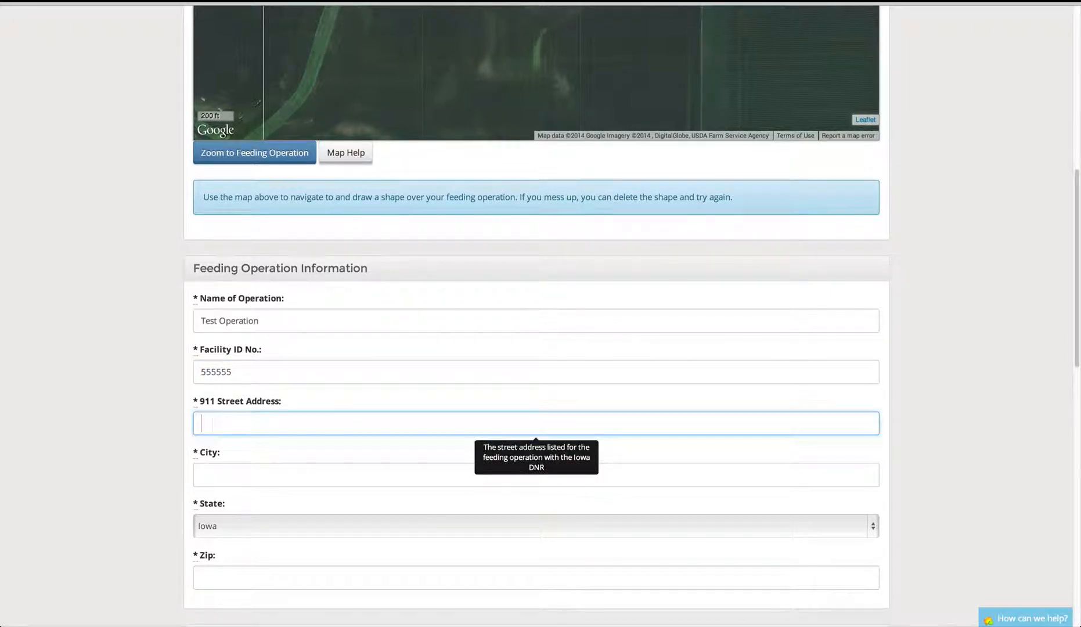
pyautogui.write('123 Anywhere St')
pyautogui.press('Tab')
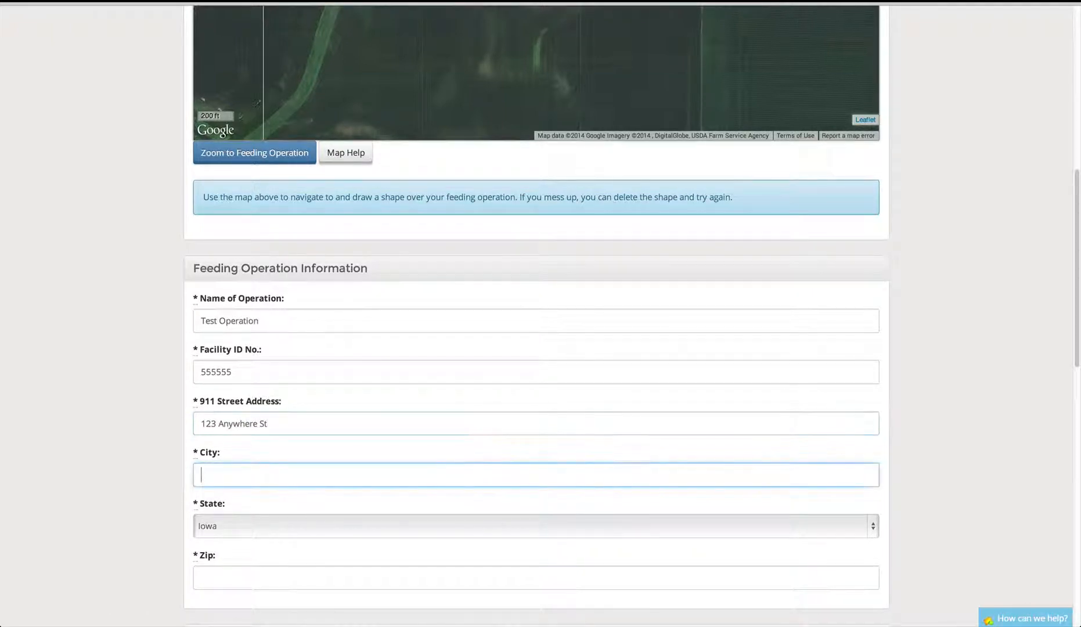
pyautogui.write('Anywhere')
pyautogui.click(209, 577)
pyautogui.write('55555')
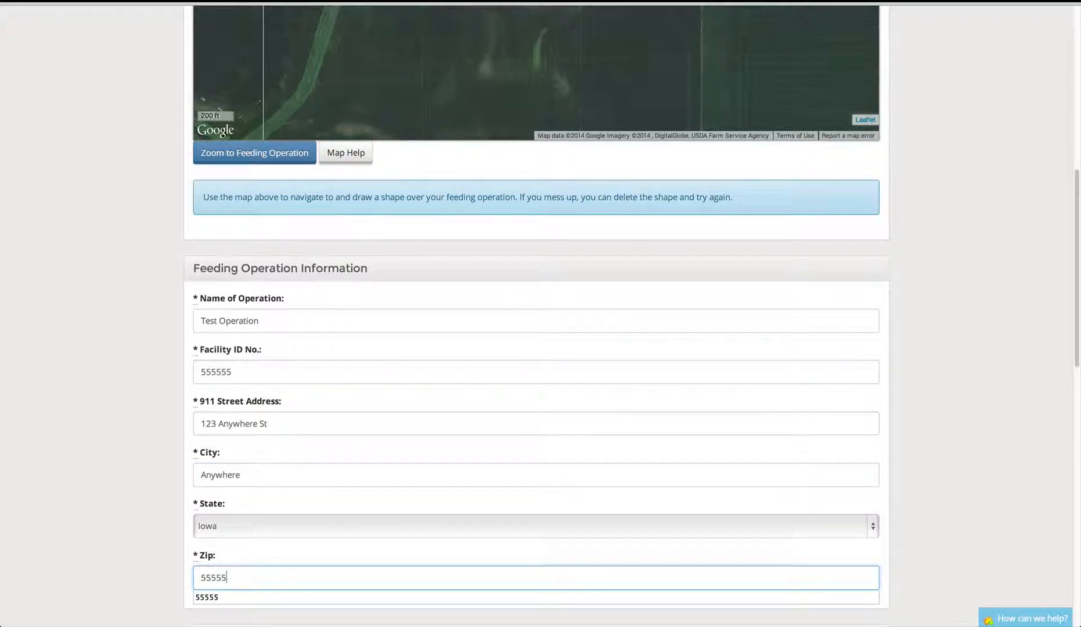
pyautogui.click(111, 531)
pyautogui.scroll(-2, 114, 532)
pyautogui.scroll(-1, 114, 532)
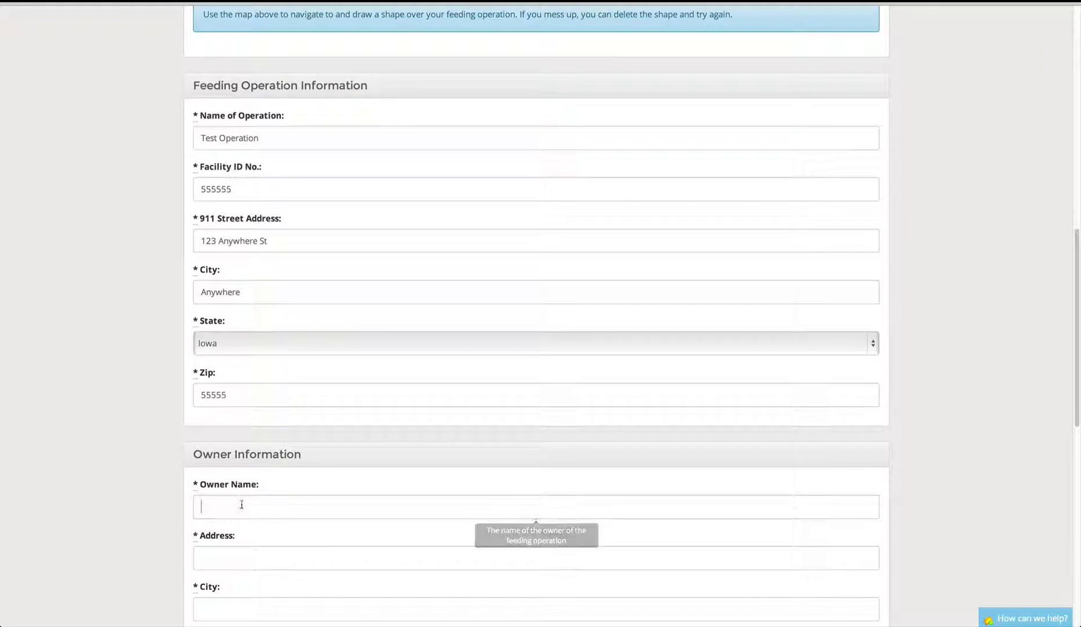
# - Enter the owner's name, street address, city and zip code
pyautogui.click(242, 504)
pyautogui.write('Test ')
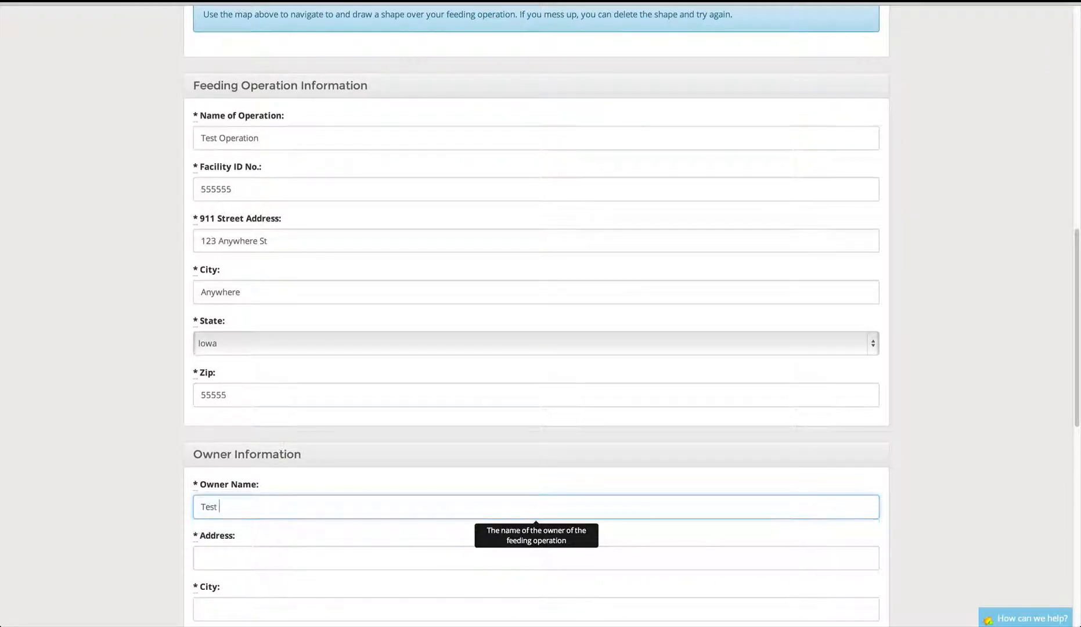
pyautogui.write('Operation Owner')
pyautogui.click(215, 559)
pyautogui.write('2')
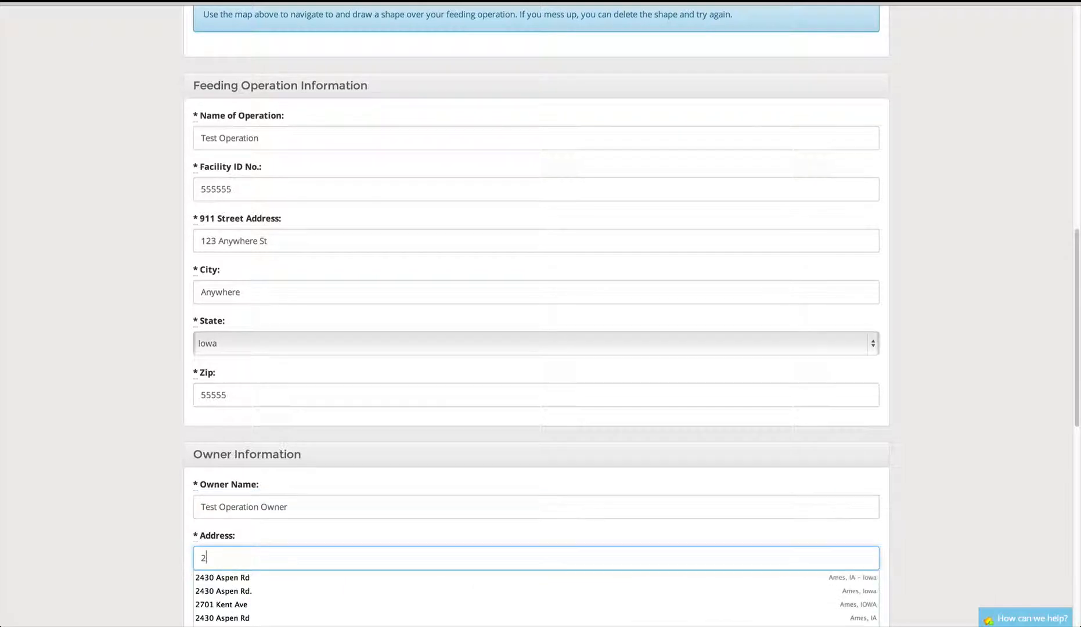
pyautogui.write('34 Anywhe')
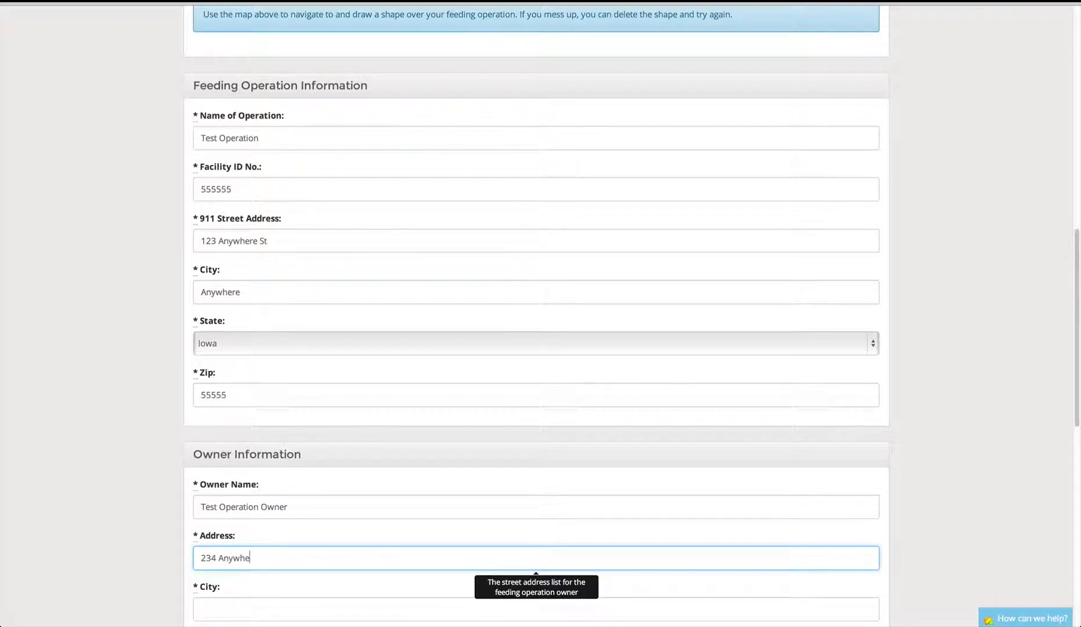
pyautogui.write('re St.')
pyautogui.press('Tab')
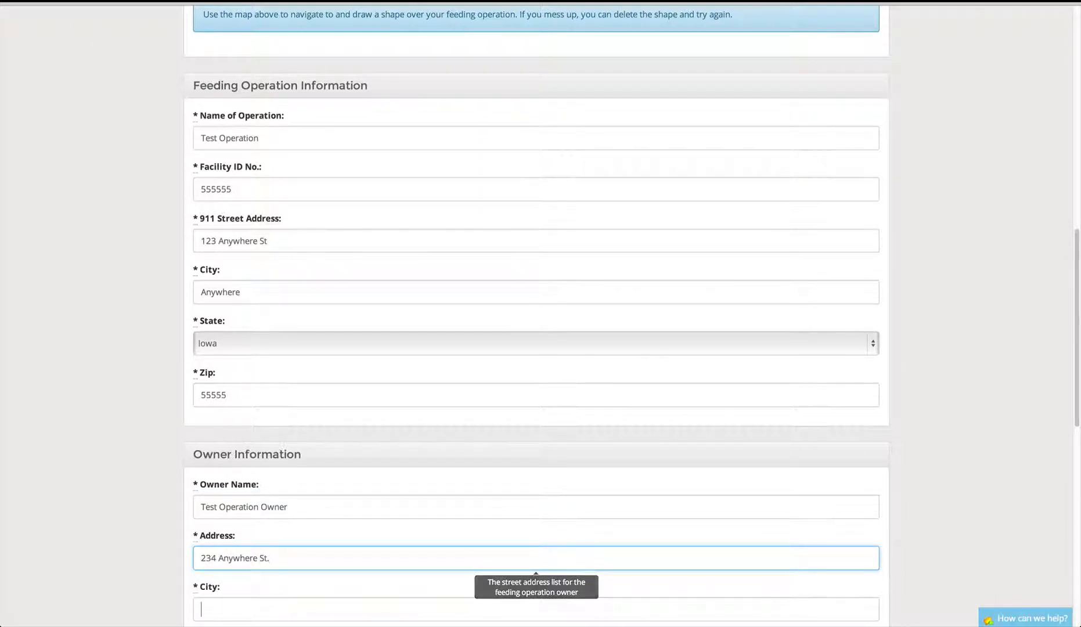
pyautogui.write('Anywhere')
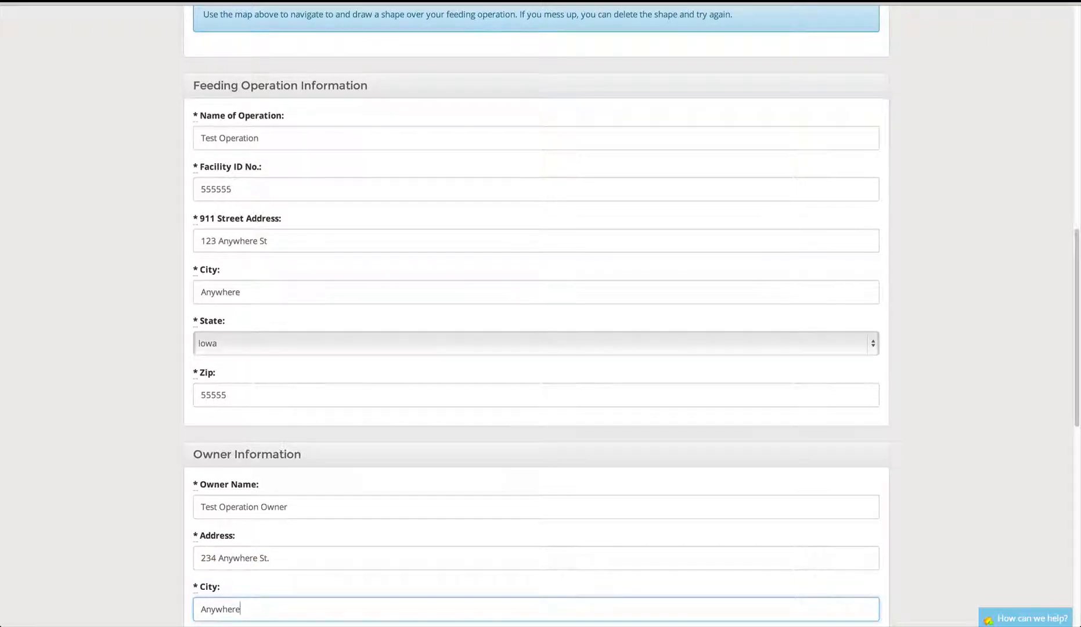
pyautogui.press('Tab')
pyautogui.press('Tab')
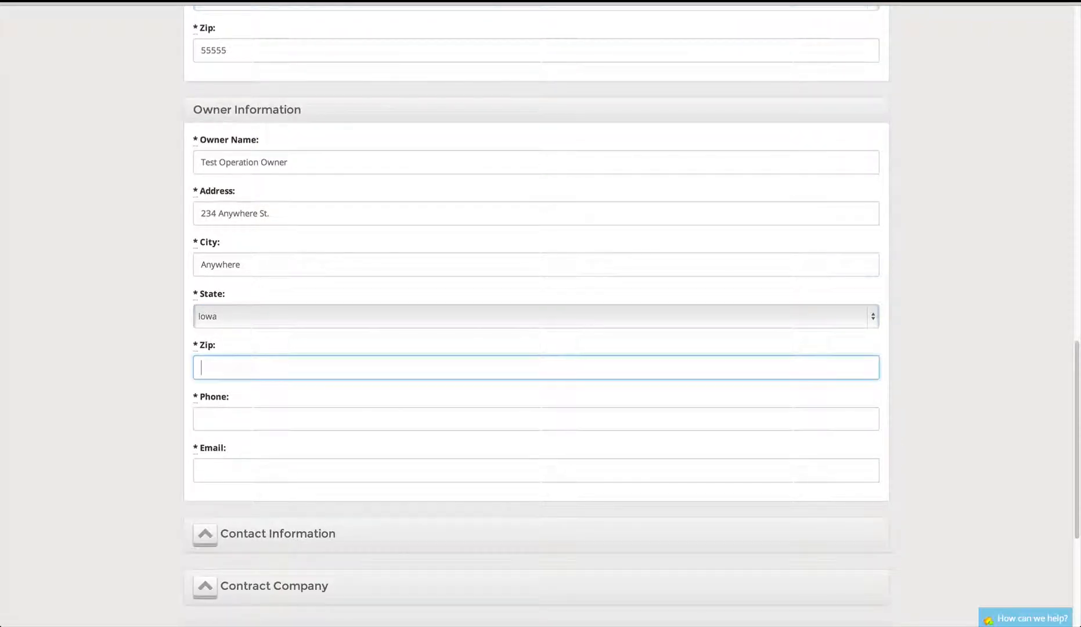
pyautogui.write('55555')
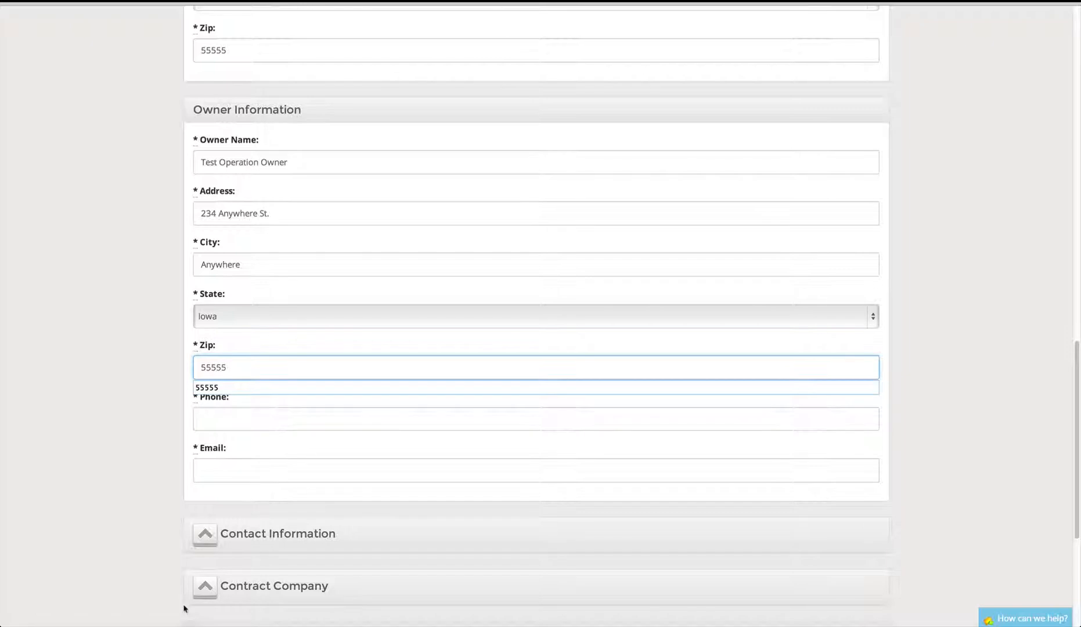
# - Fill in the owner's phone number and e-mail address
pyautogui.click(215, 423)
pyautogui.write('51')
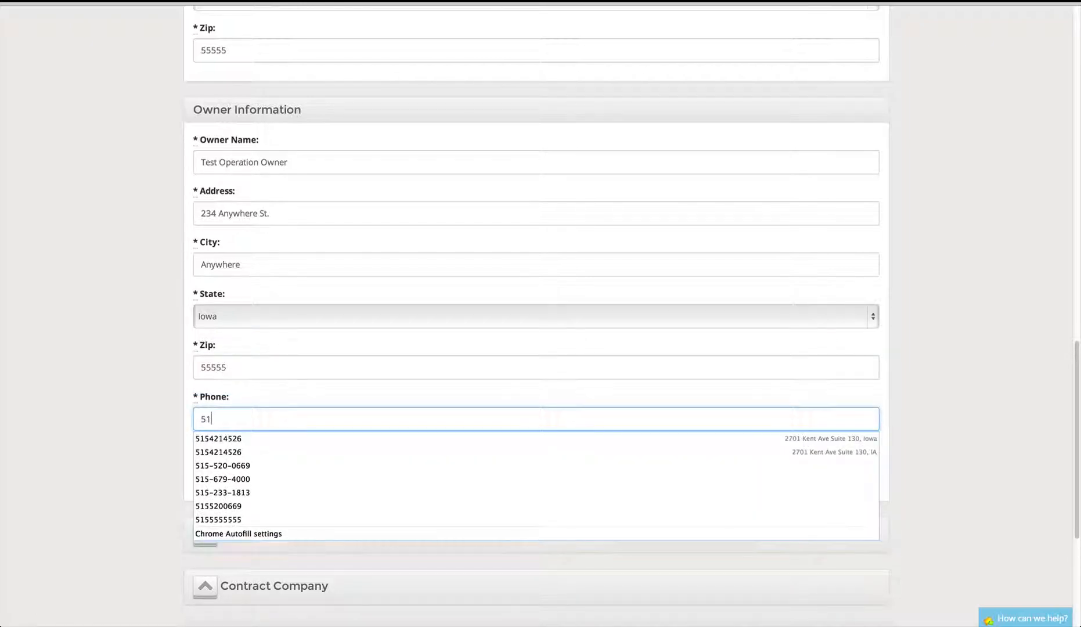
pyautogui.write('5-555-5555')
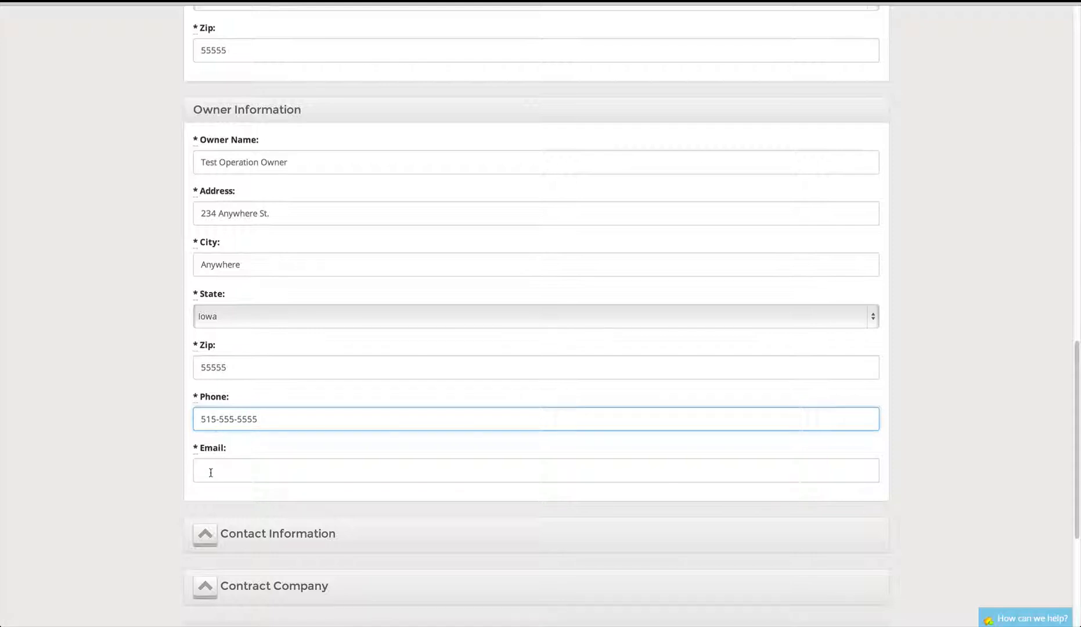
pyautogui.click(211, 473)
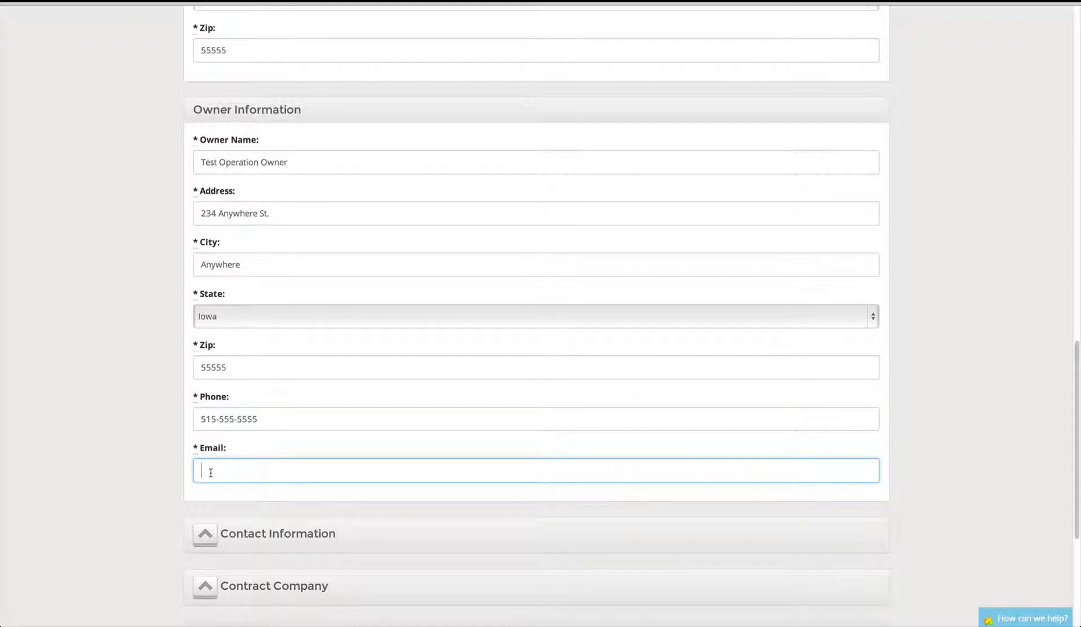
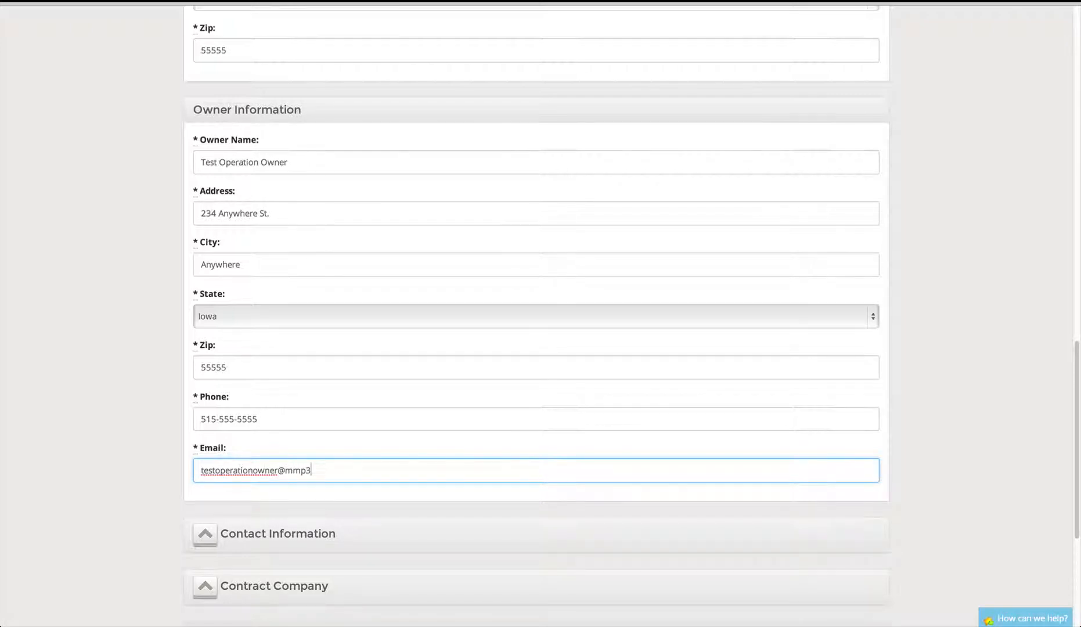
pyautogui.scroll(-2, 21, 340)
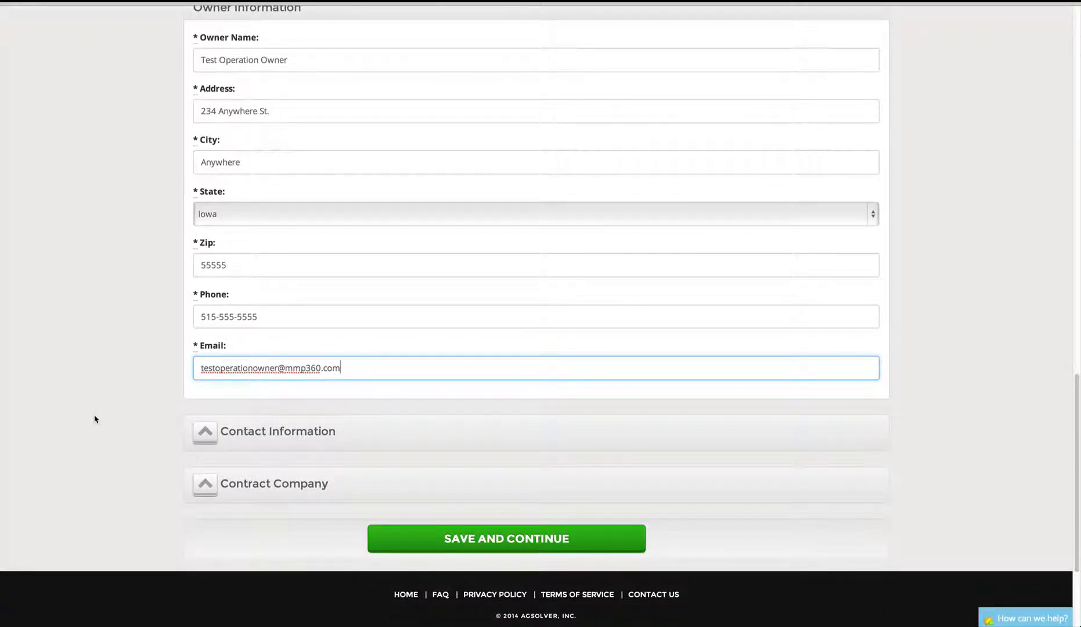
# - Expand the Contact Information and Contract Company sections and scroll to Save and Continue
pyautogui.click(244, 433)
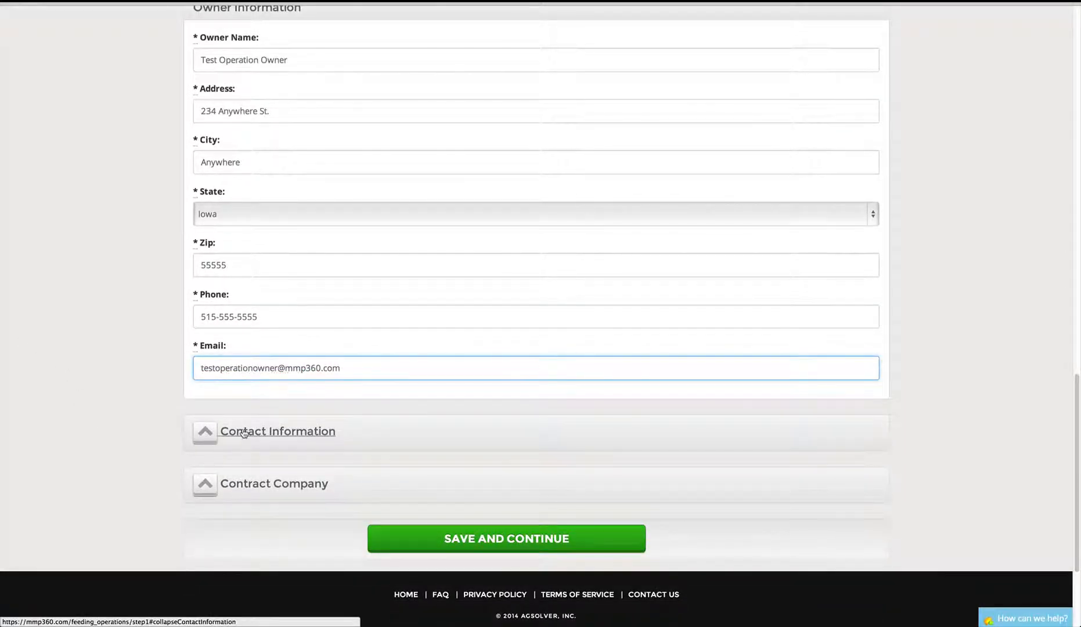
pyautogui.scroll(-2, 100, 371)
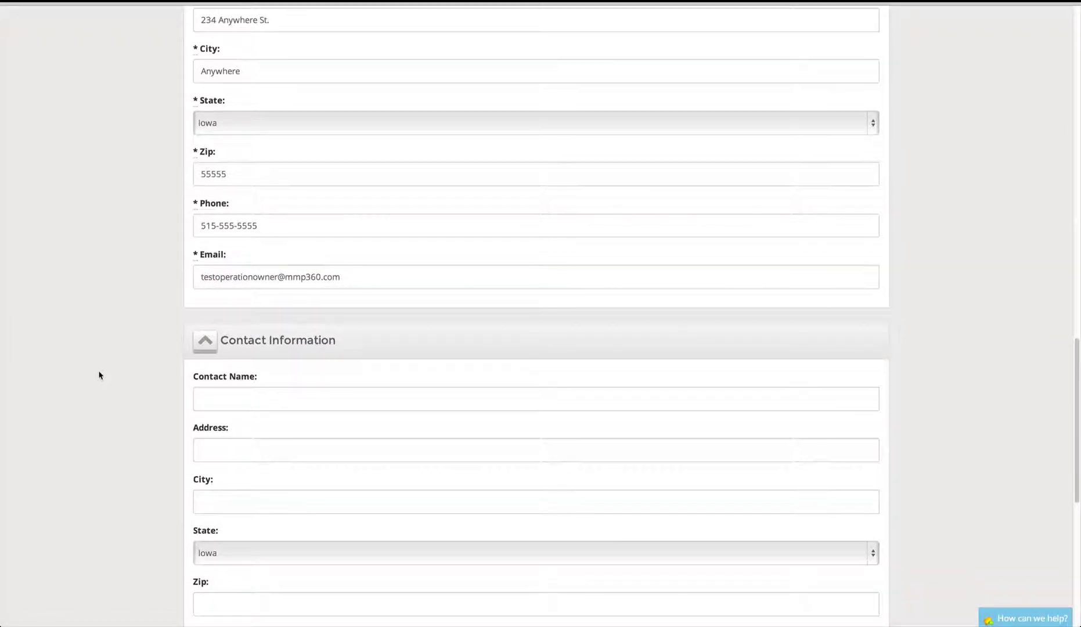
pyautogui.scroll(-5, 100, 375)
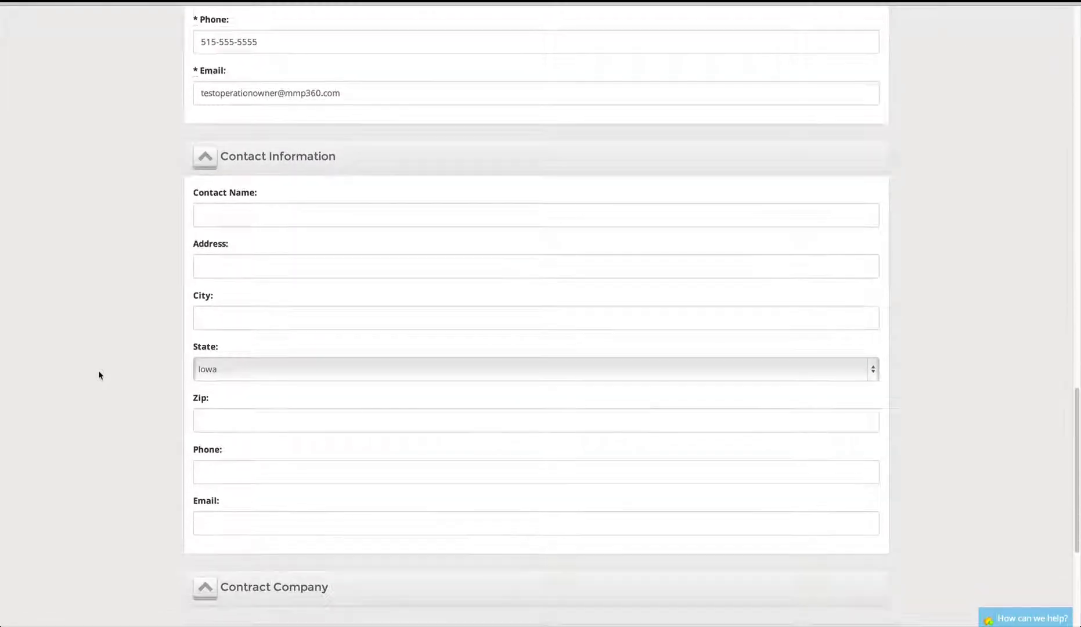
pyautogui.click(270, 476)
pyautogui.scroll(-3, 66, 411)
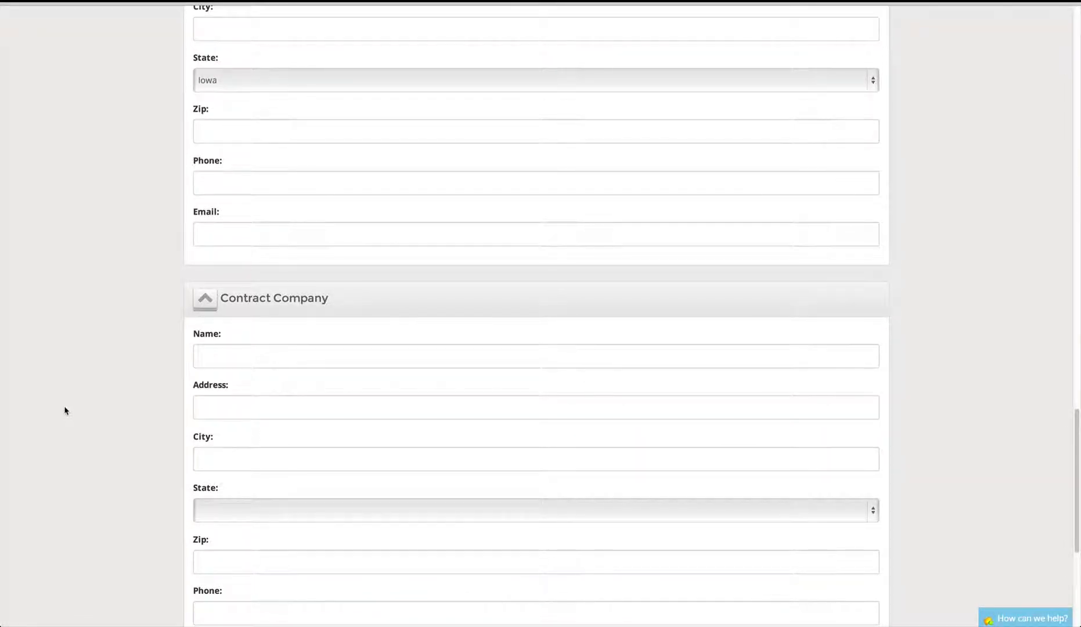
pyautogui.scroll(-3, 65, 410)
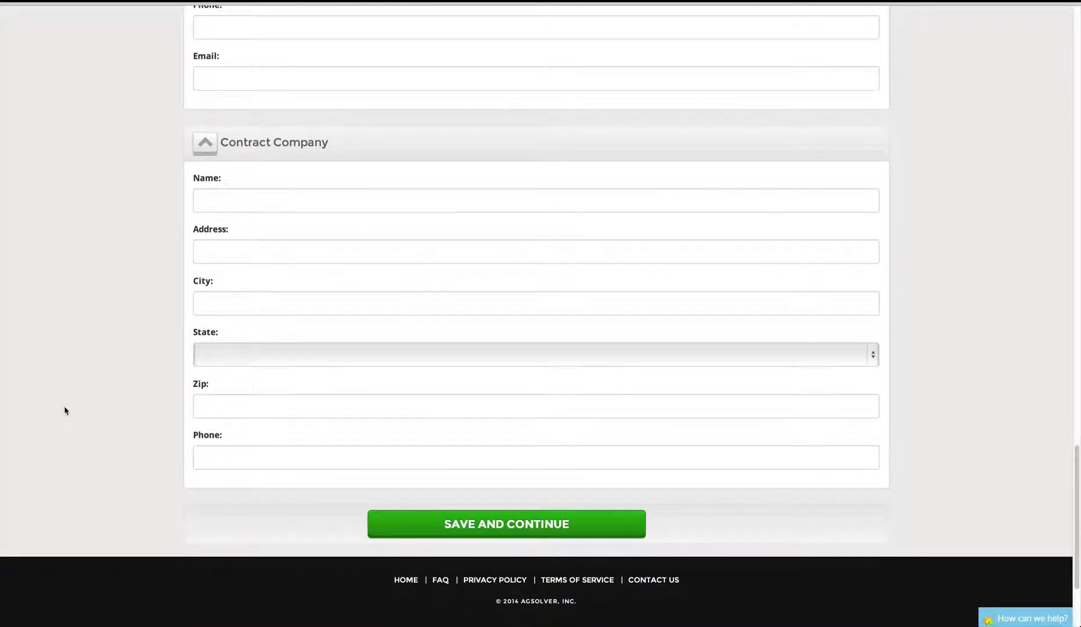